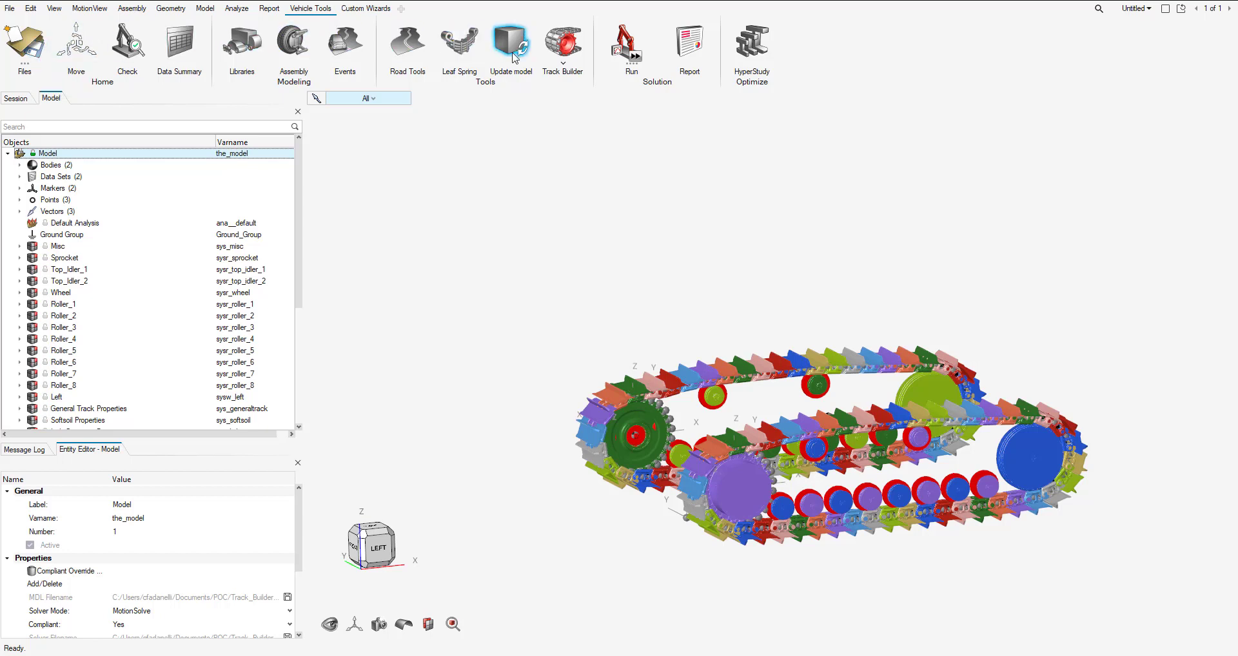
Open the Update Link Geometries tool, switch the track link properties to User Input, and choose 2 contact points.
left_click(564, 62)
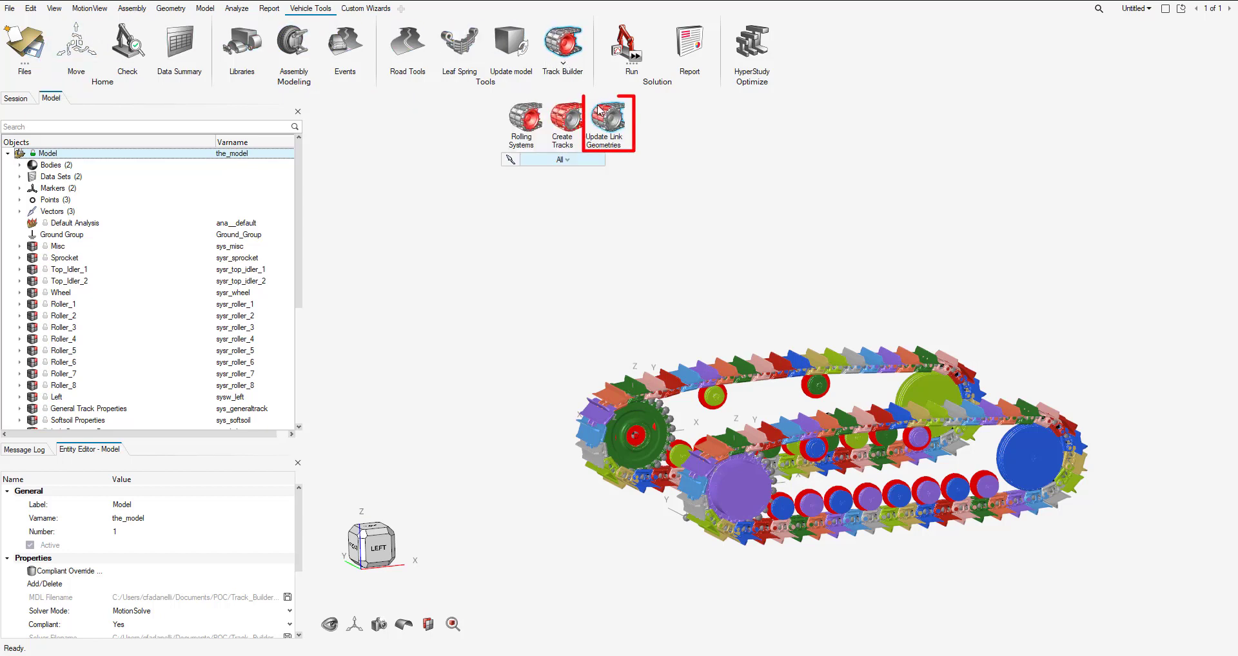
left_click(606, 122)
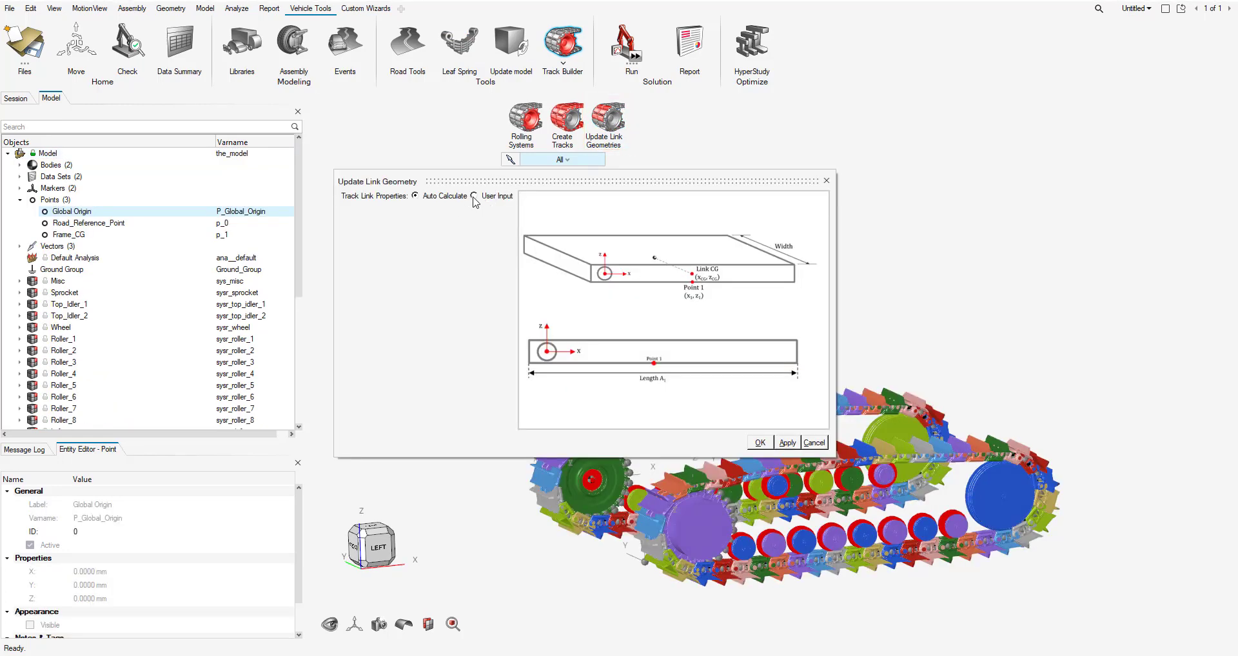
left_click(473, 196)
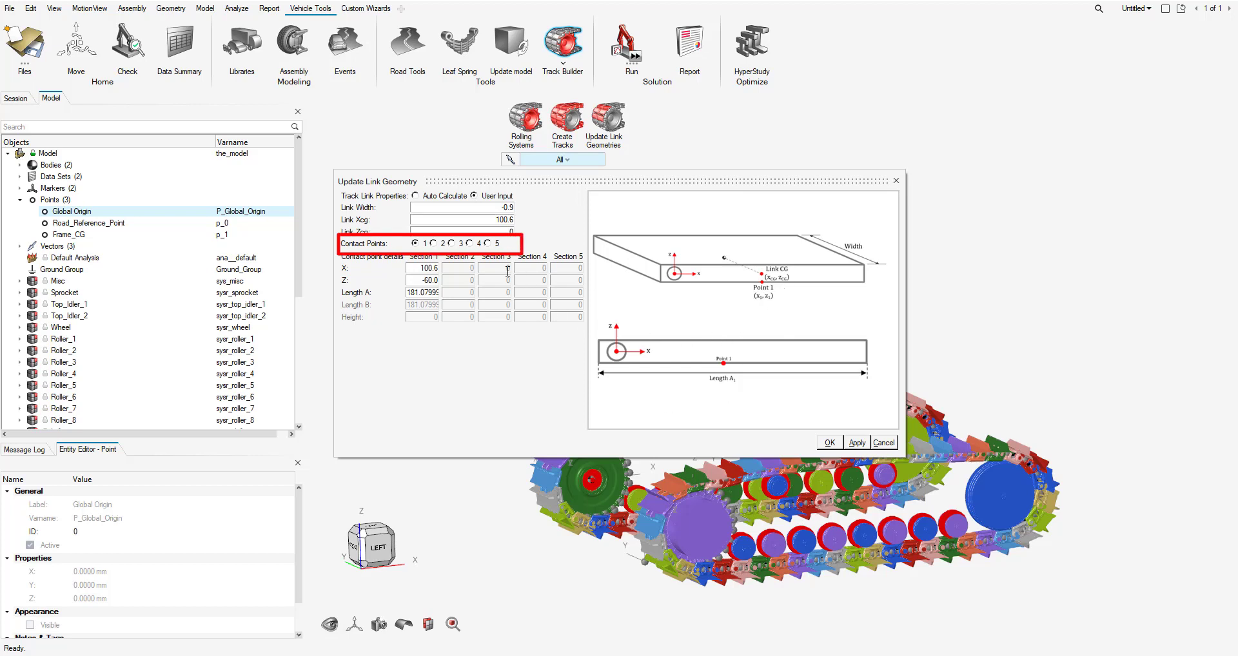
left_click(433, 243)
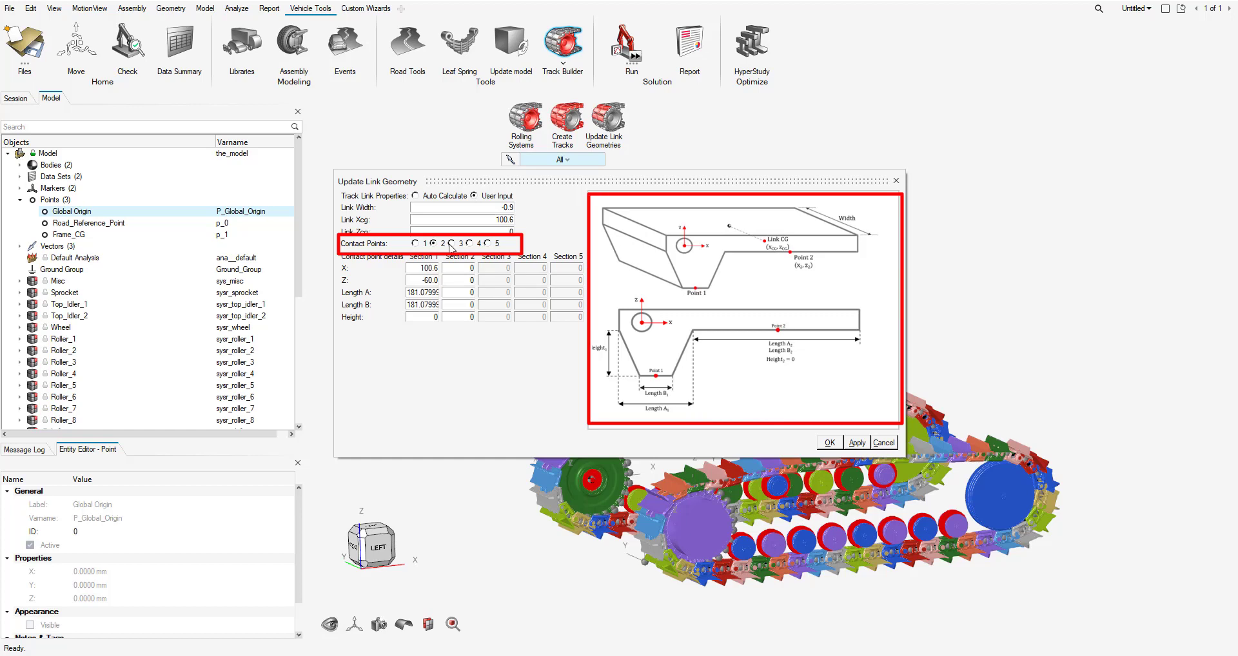
left_click(451, 244)
left_click(470, 243)
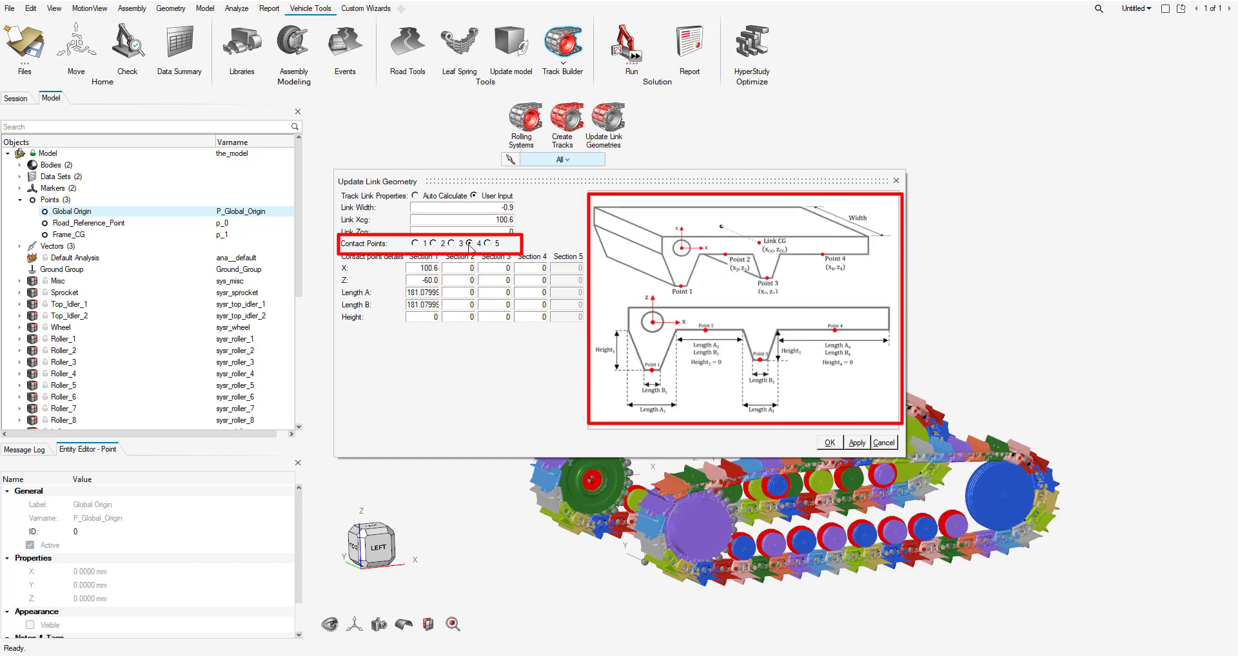
left_click(487, 244)
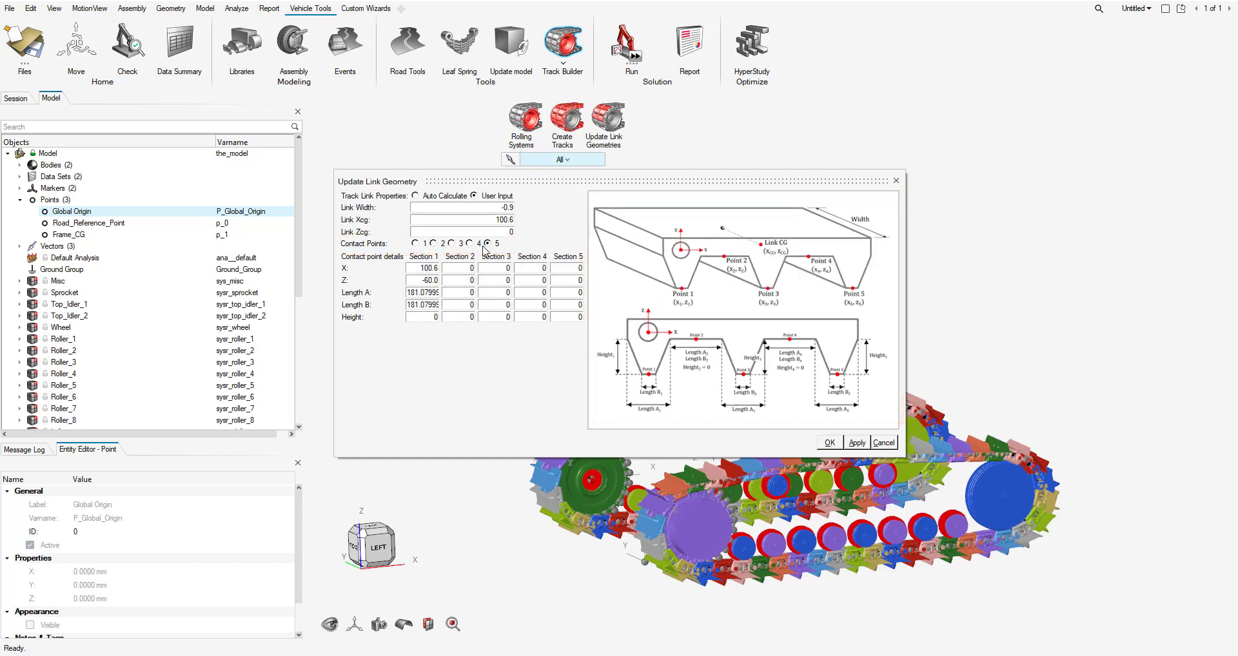
left_click(434, 244)
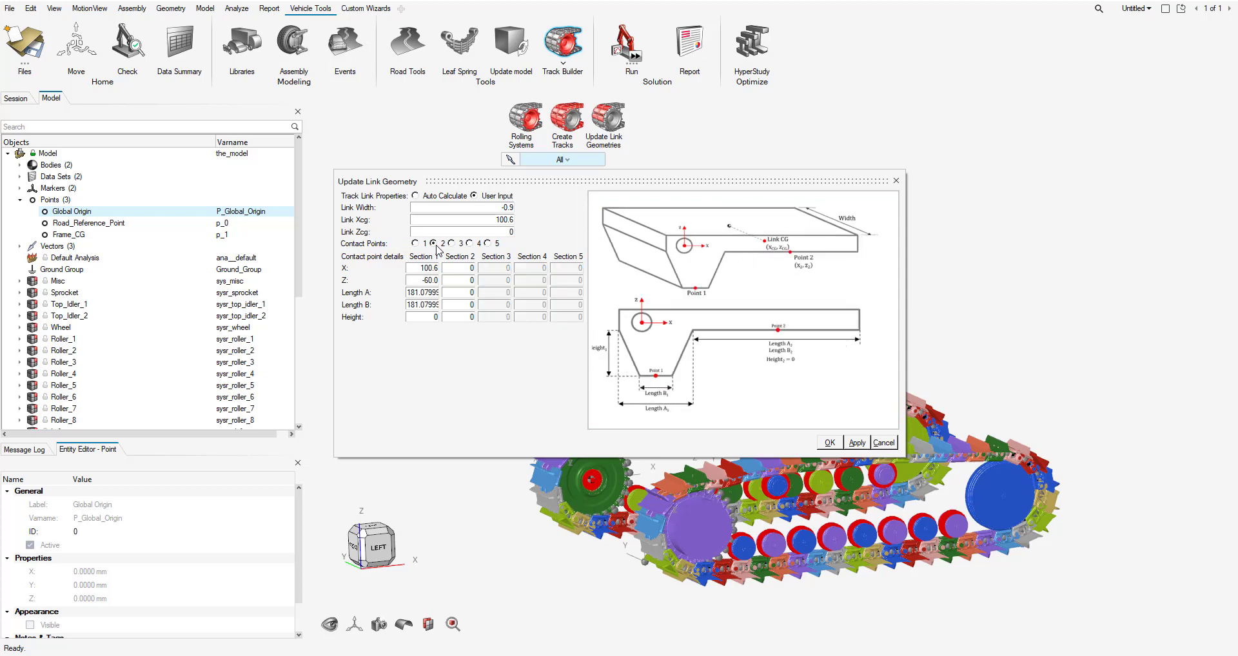
Set the Section 1 contact point to X 18, Z -135, Length A 42.6, Length B 13 and Height 71.5.
left_click(414, 270)
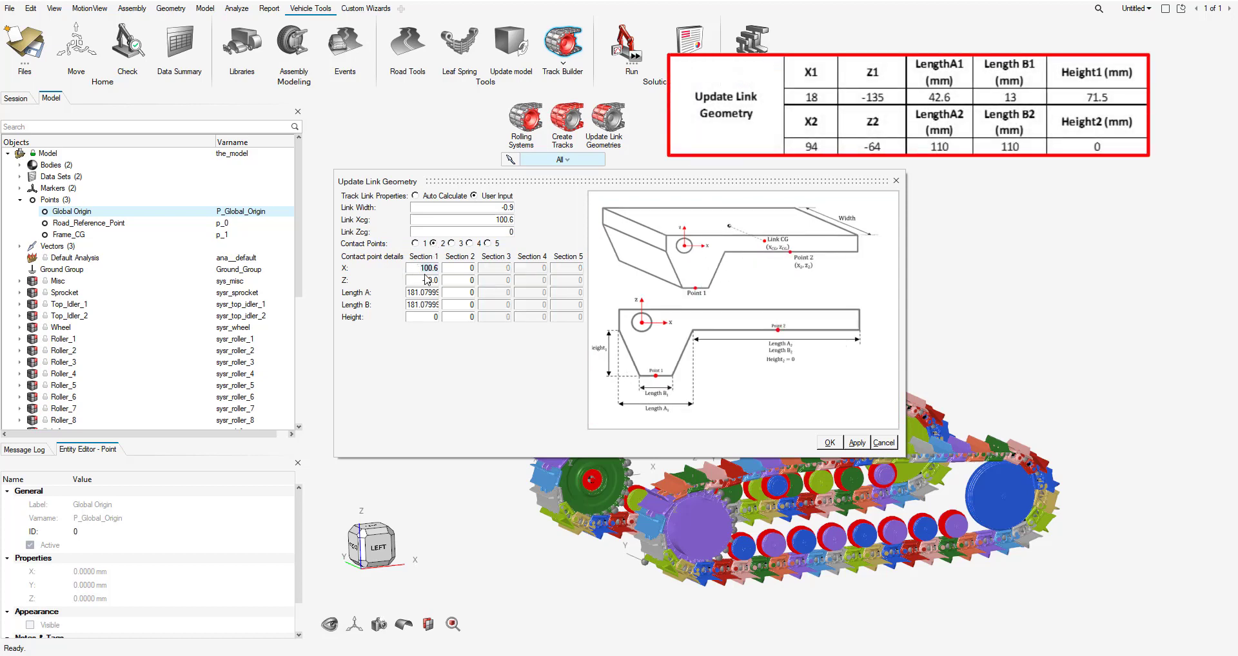
type("18")
double_click(414, 280)
double_click(417, 293)
type("42.6")
double_click(413, 303)
type("13")
left_click(428, 317)
type("71.5")
Set the Section 2 contact point to X 94, Z -64, Length A 110 and Length B 110, and accept the link geometry.
type("94")
double_click(466, 279)
type("-64")
double_click(470, 293)
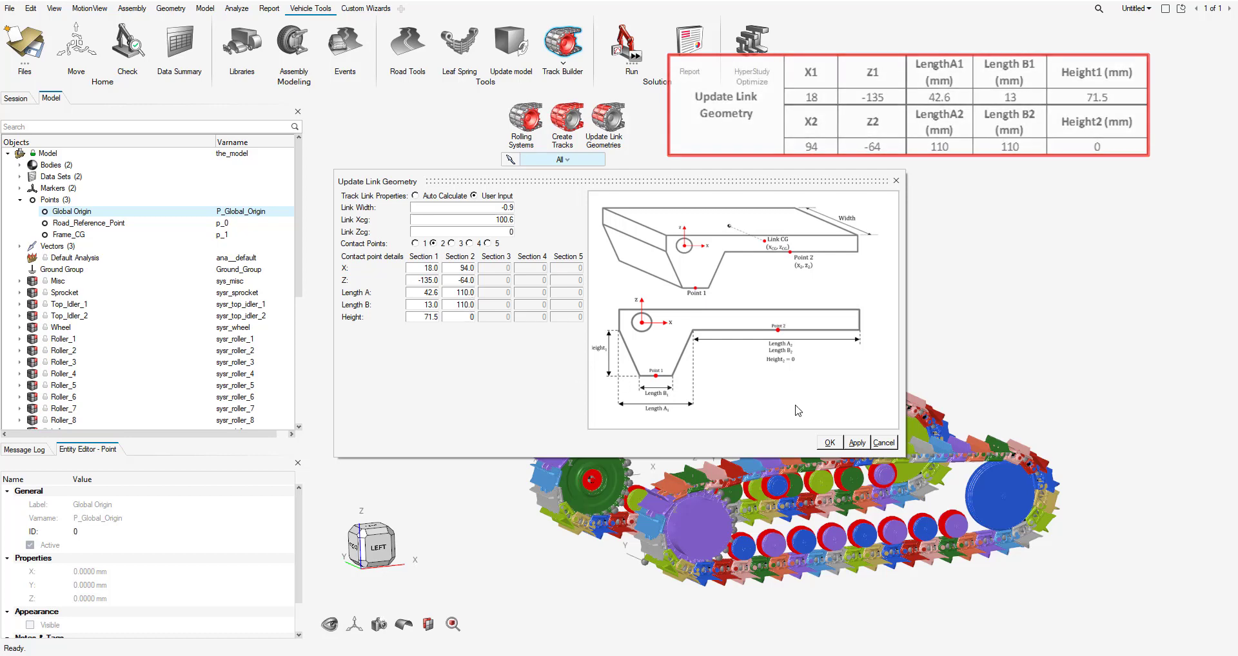
left_click(829, 442)
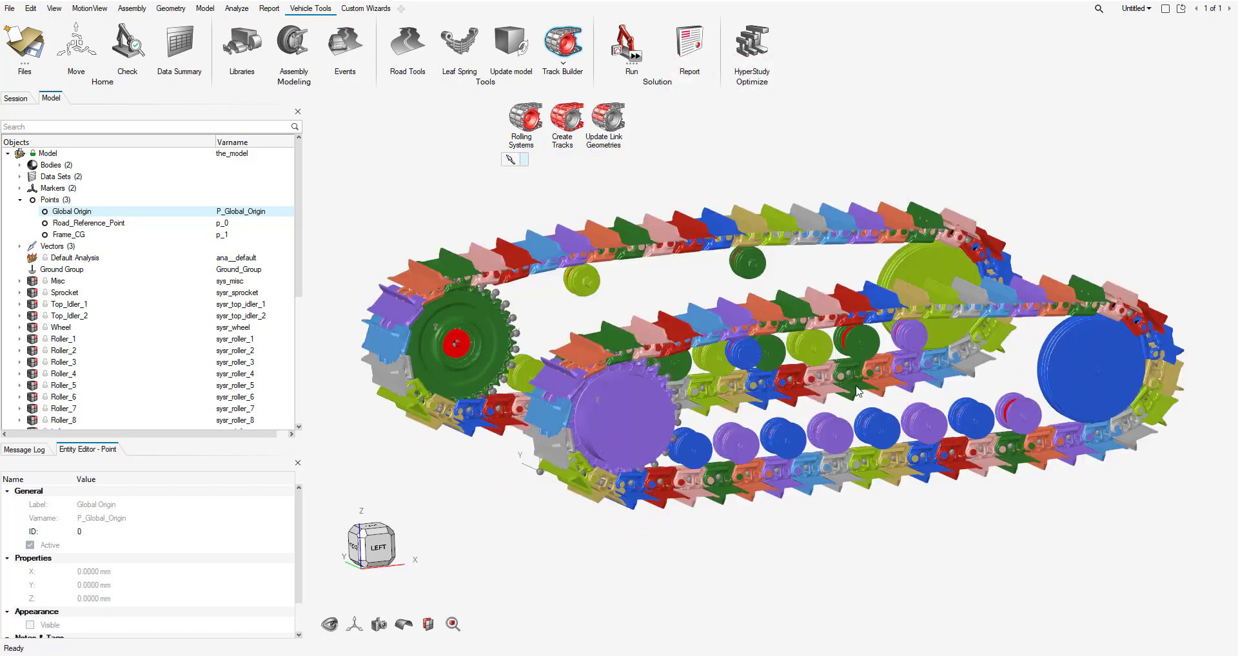
Save the model under the new name Track_Builder_Tracks_Updated.mdl in the Track_Builder_Video folder.
left_click(7, 9)
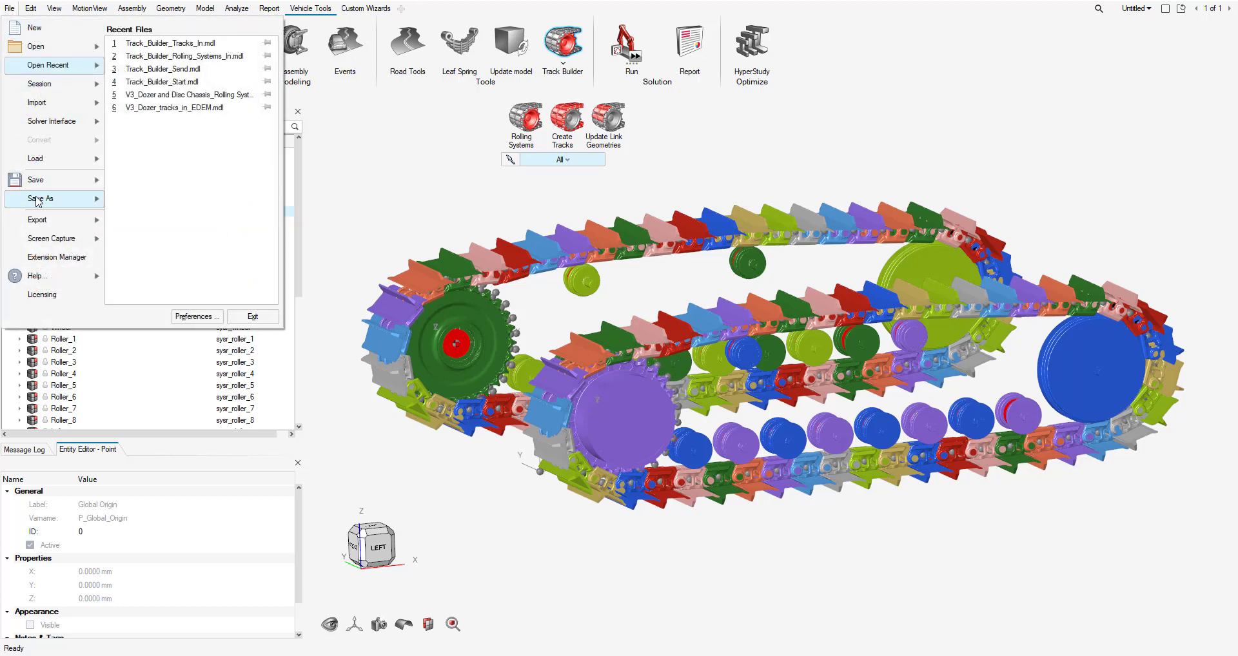
mouse_move(45, 201)
left_click(123, 46)
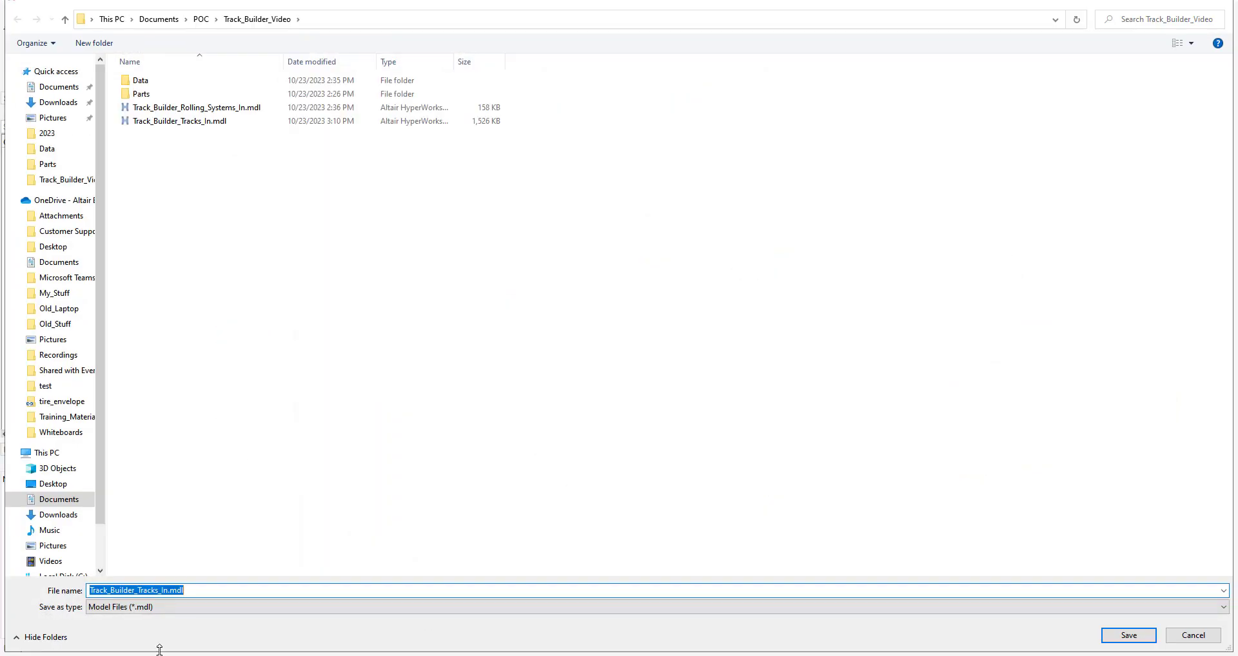
left_click(167, 590)
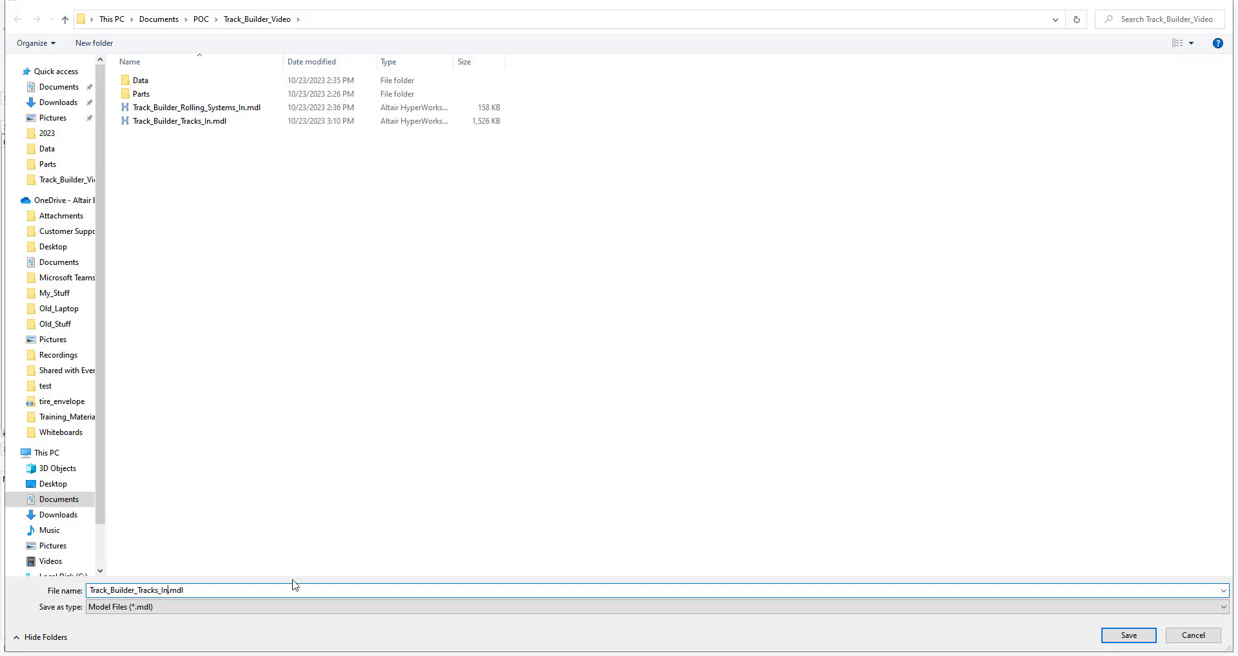
key("BackSpace")
key("BackSpace")
type("Updated")
key("Return")
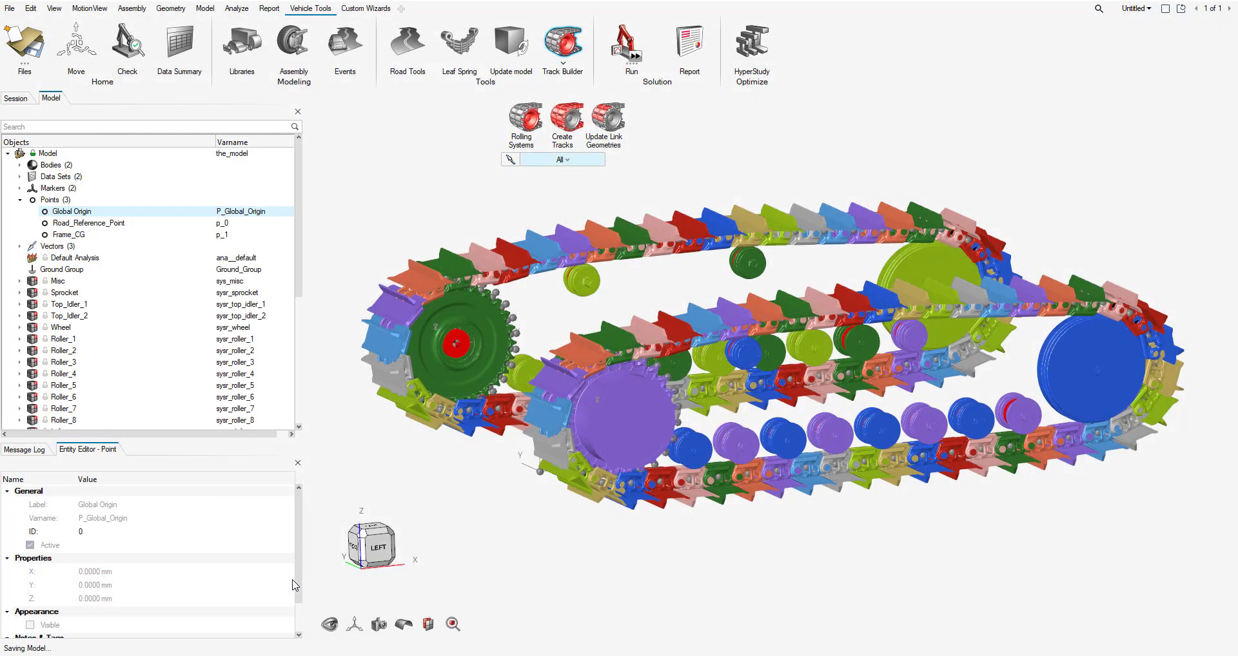
Create a motion on the revolute joint of the Sprocket LH system.
left_click(20, 293)
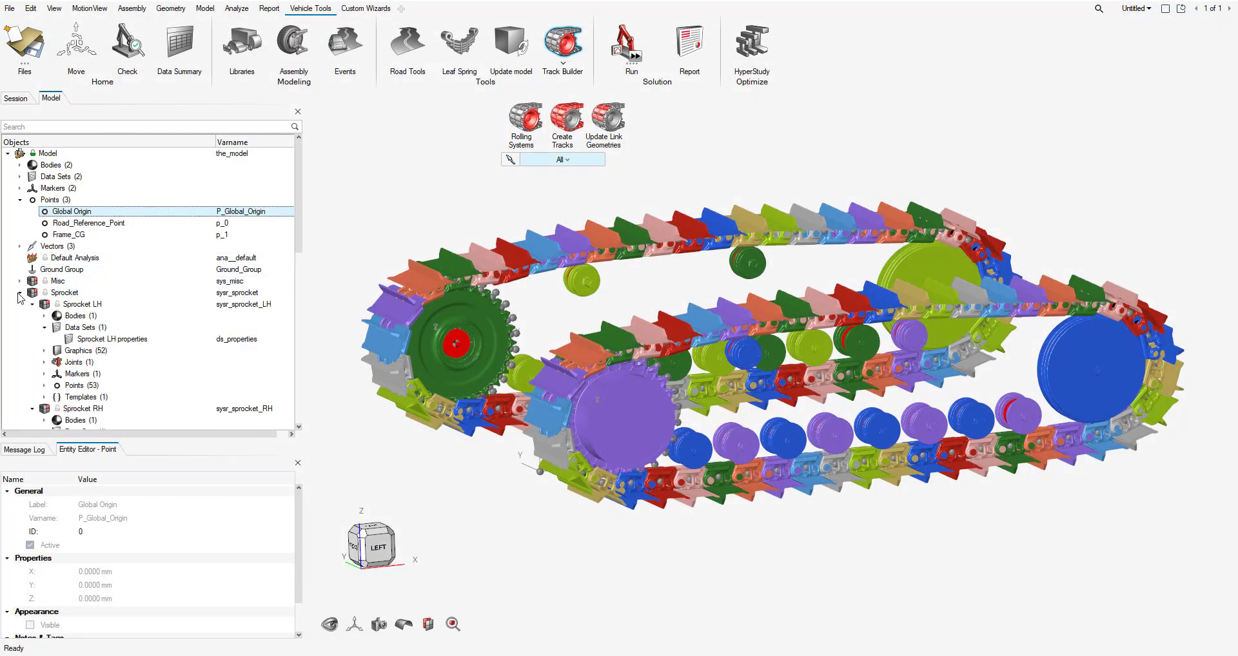
left_click(66, 305)
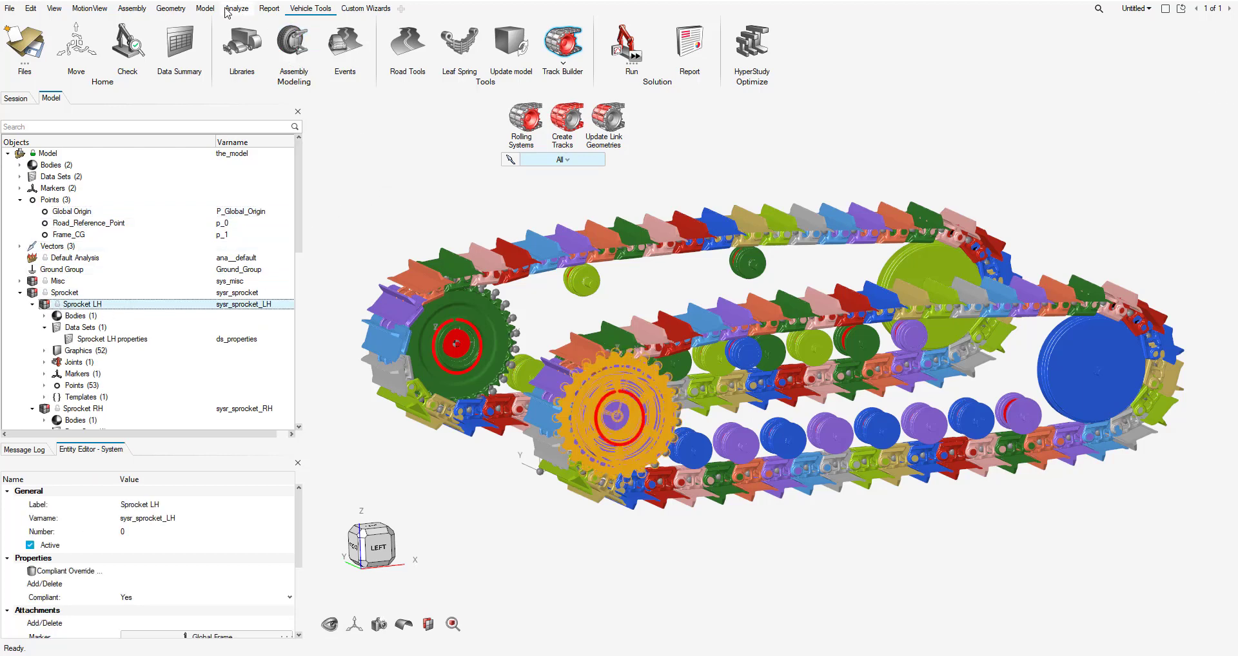
left_click(205, 9)
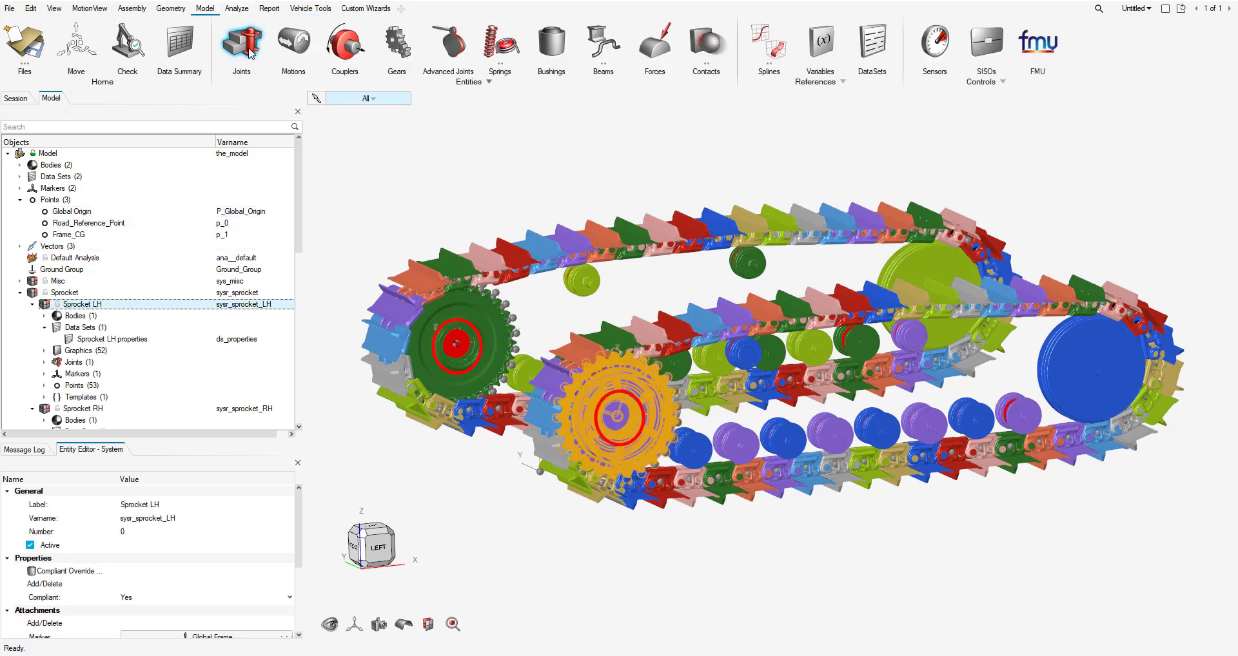
left_click(291, 45)
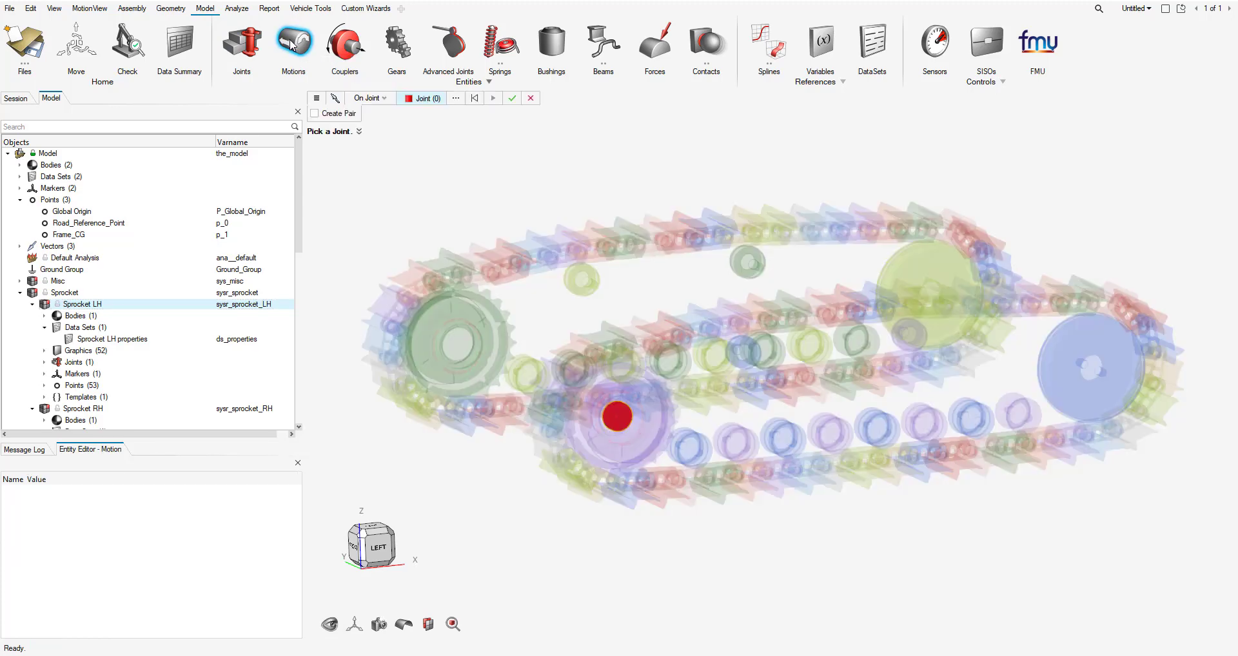
left_click(617, 417)
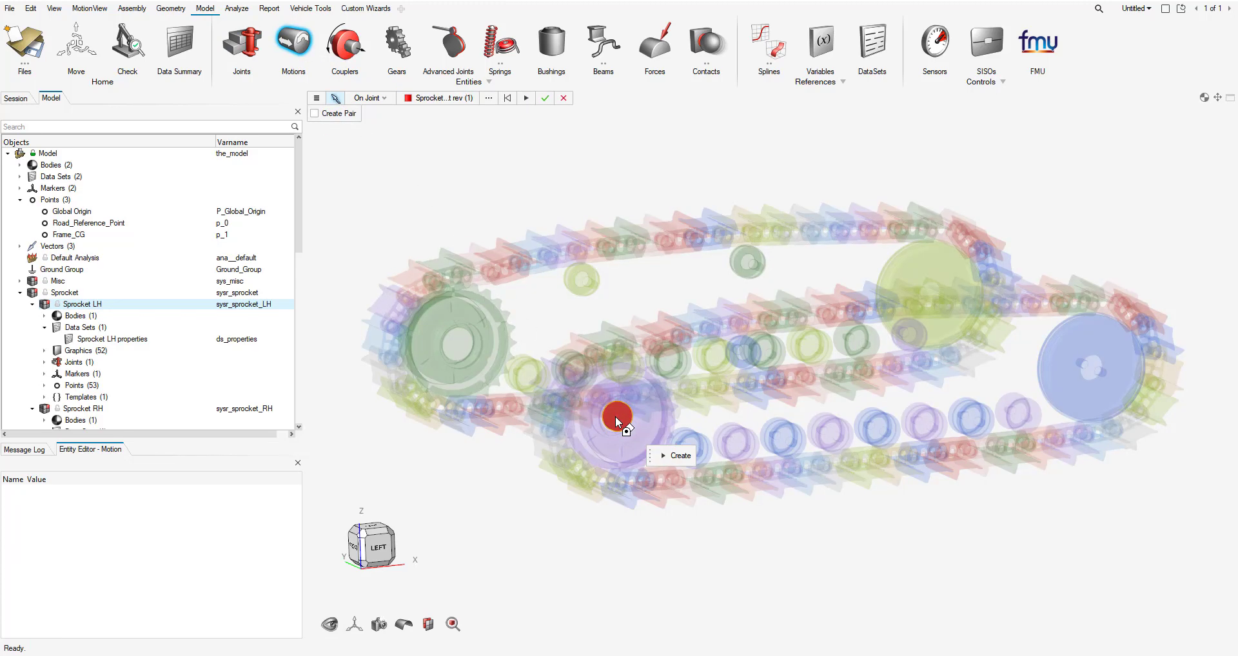
left_click(677, 456)
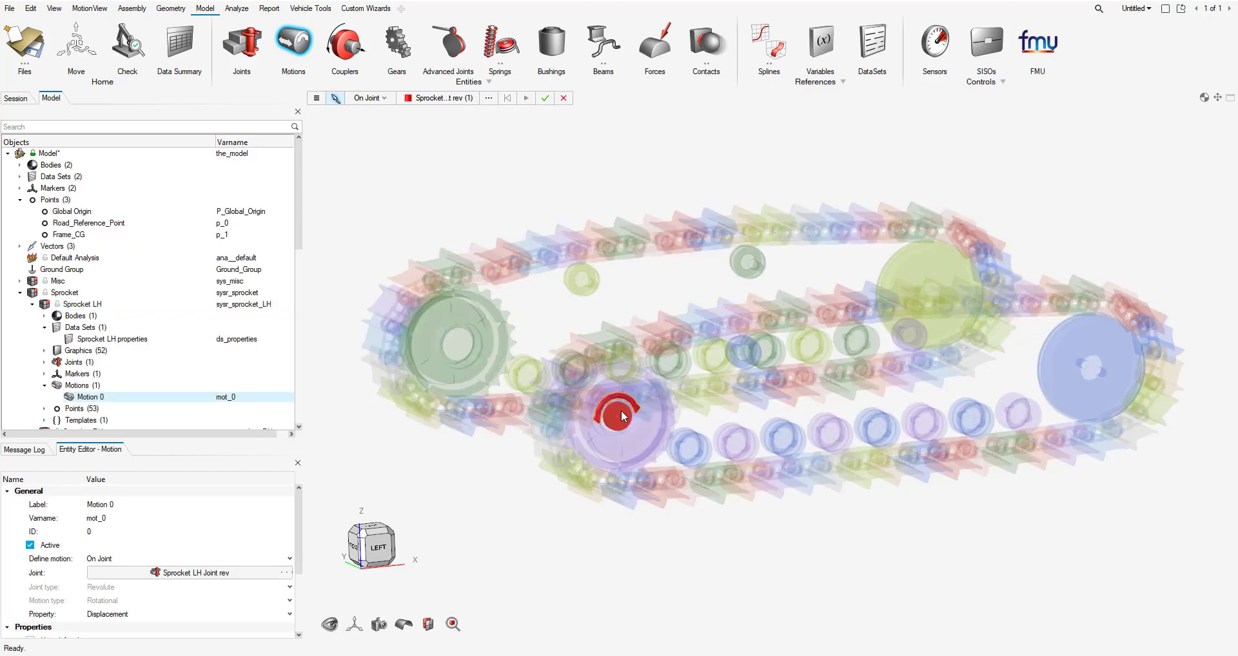
left_click(545, 98)
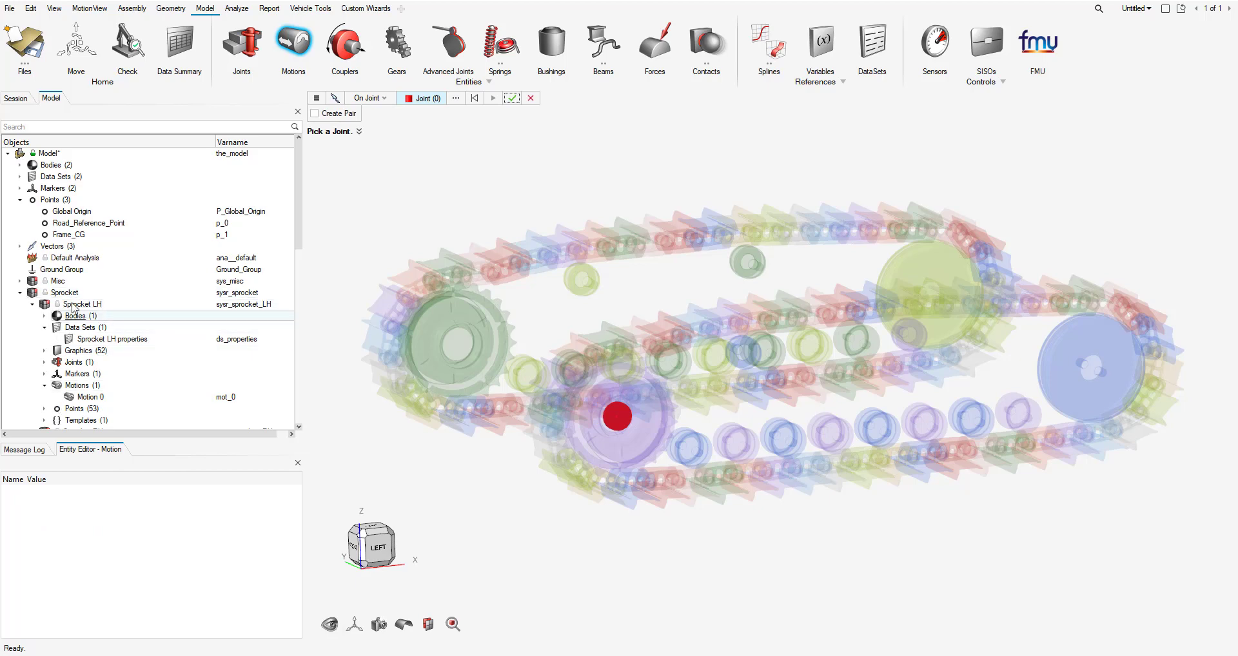
Create a motion on the revolute joint of the Sprocket RH system.
left_click(32, 305)
left_click(81, 316)
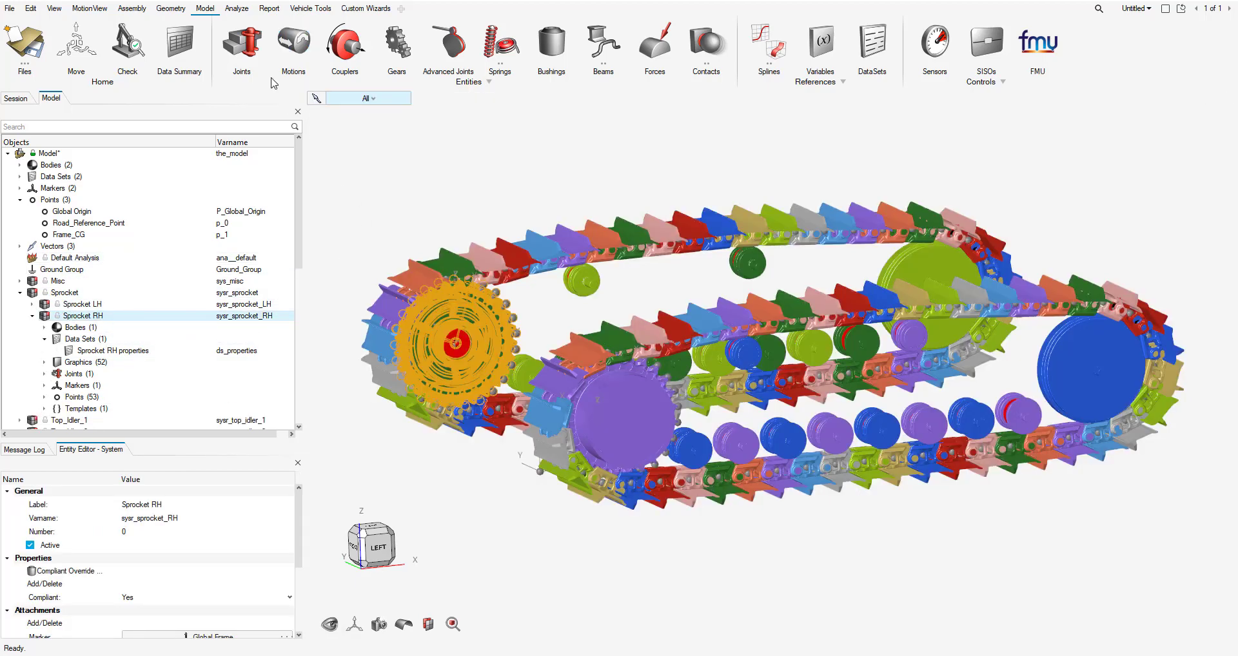
left_click(284, 40)
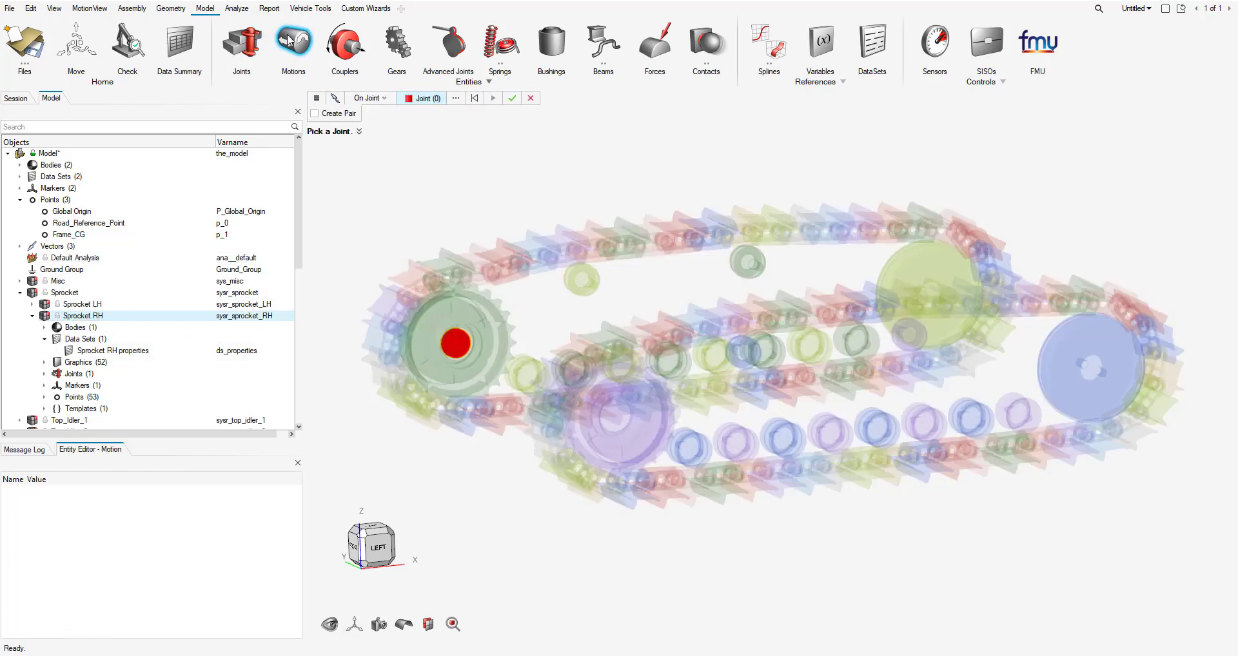
left_click(455, 345)
left_click(515, 383)
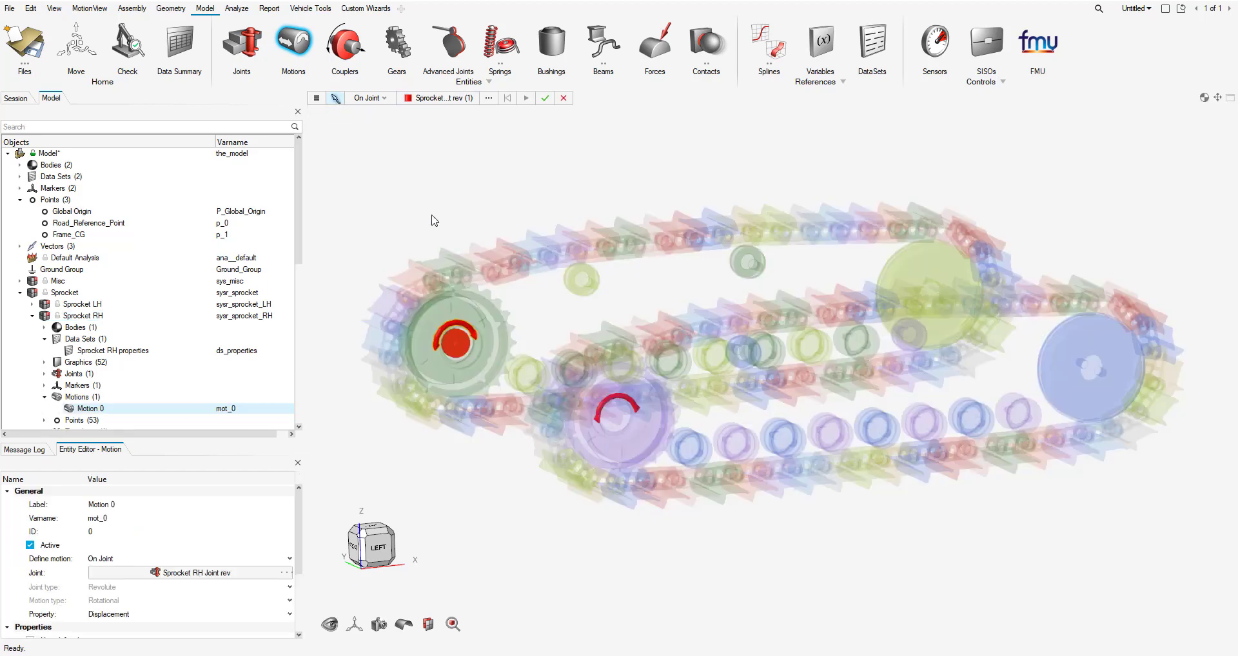
left_click(545, 98)
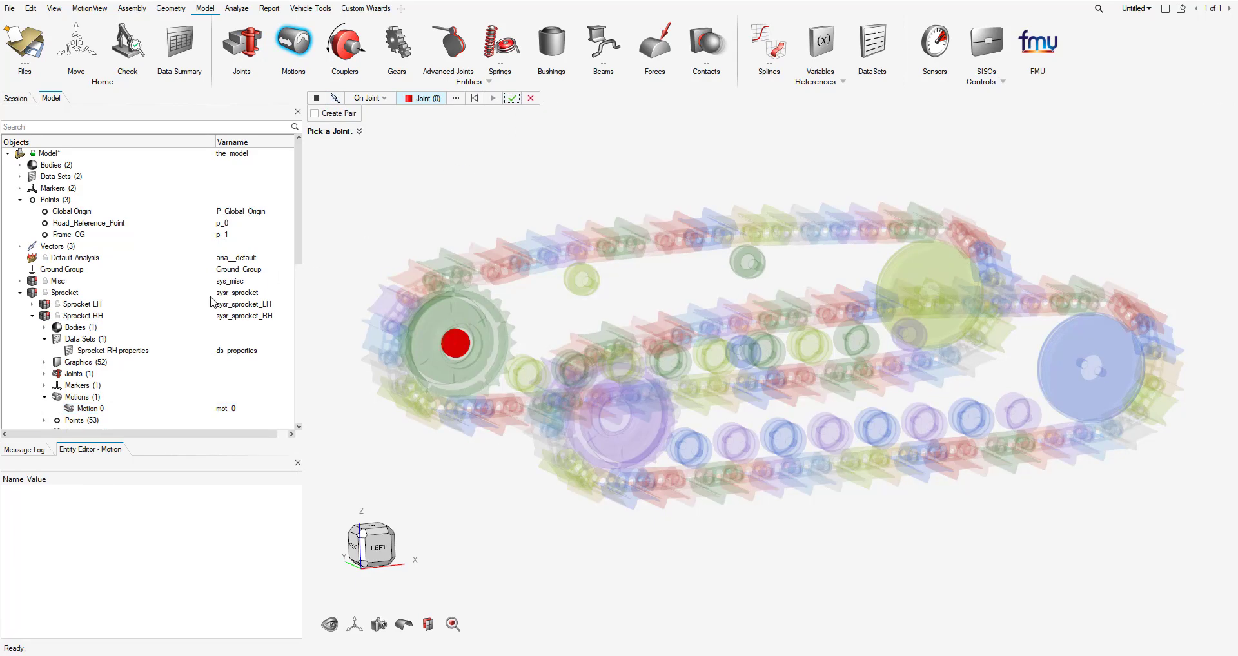
Set the Sprocket RH motion's property to Velocity and its type to Expression.
left_click(91, 409)
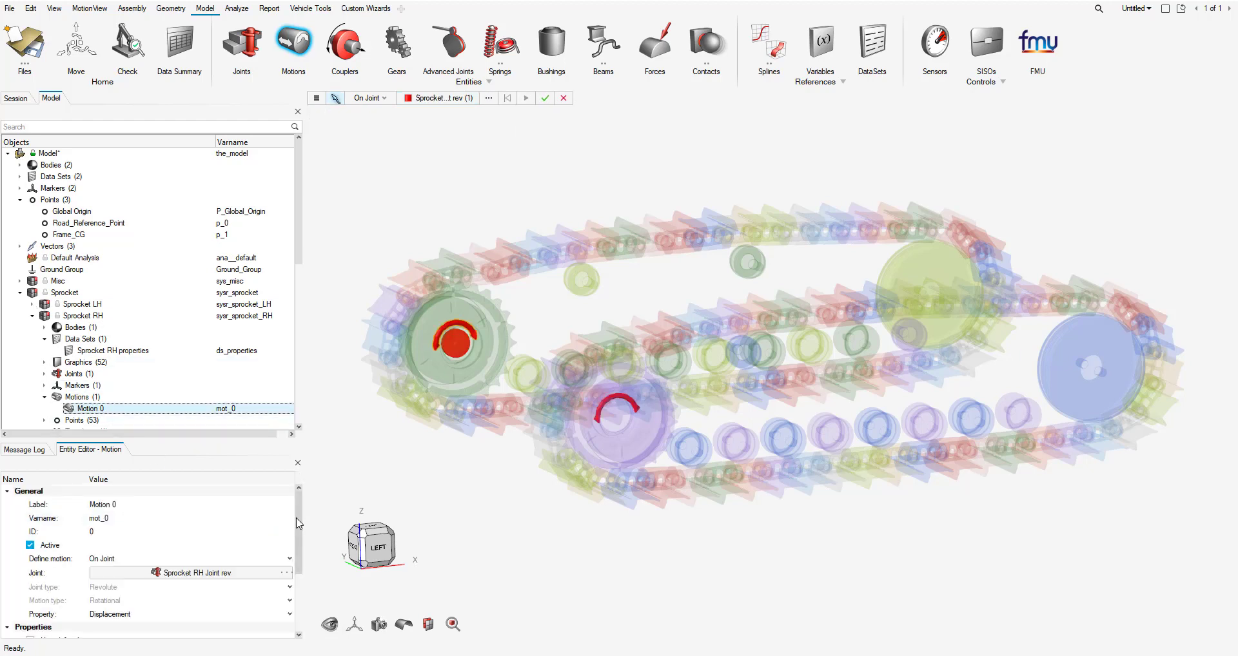
left_click_drag(299, 524, 294, 558)
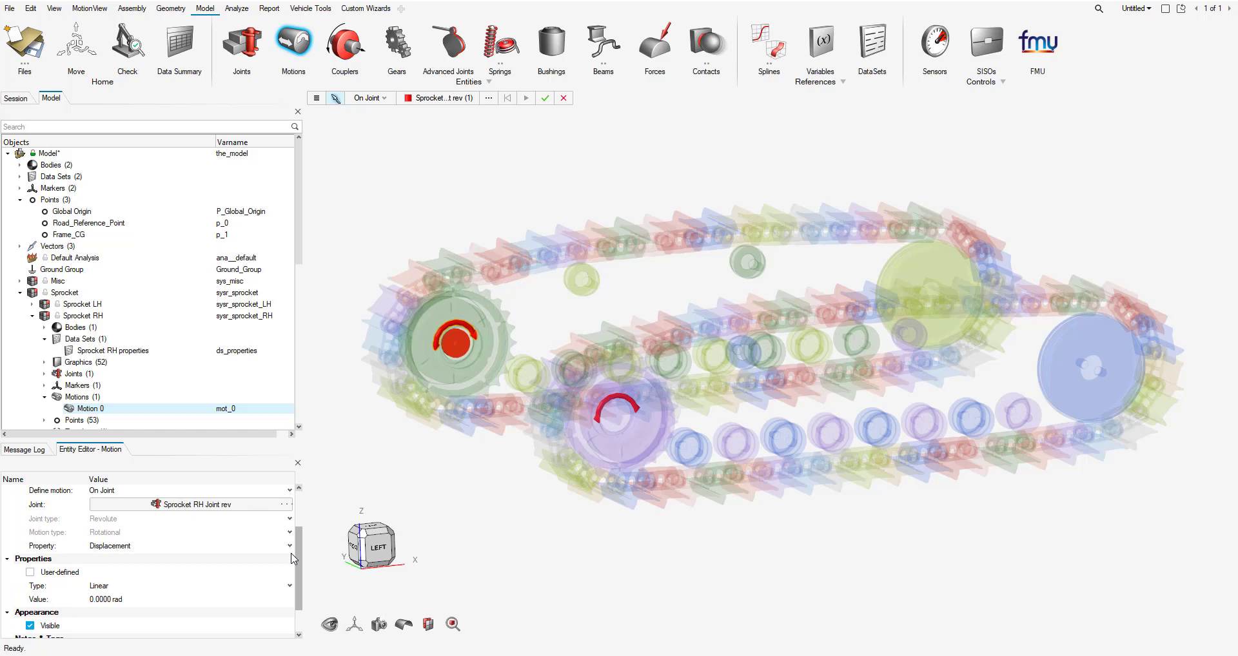
left_click(119, 546)
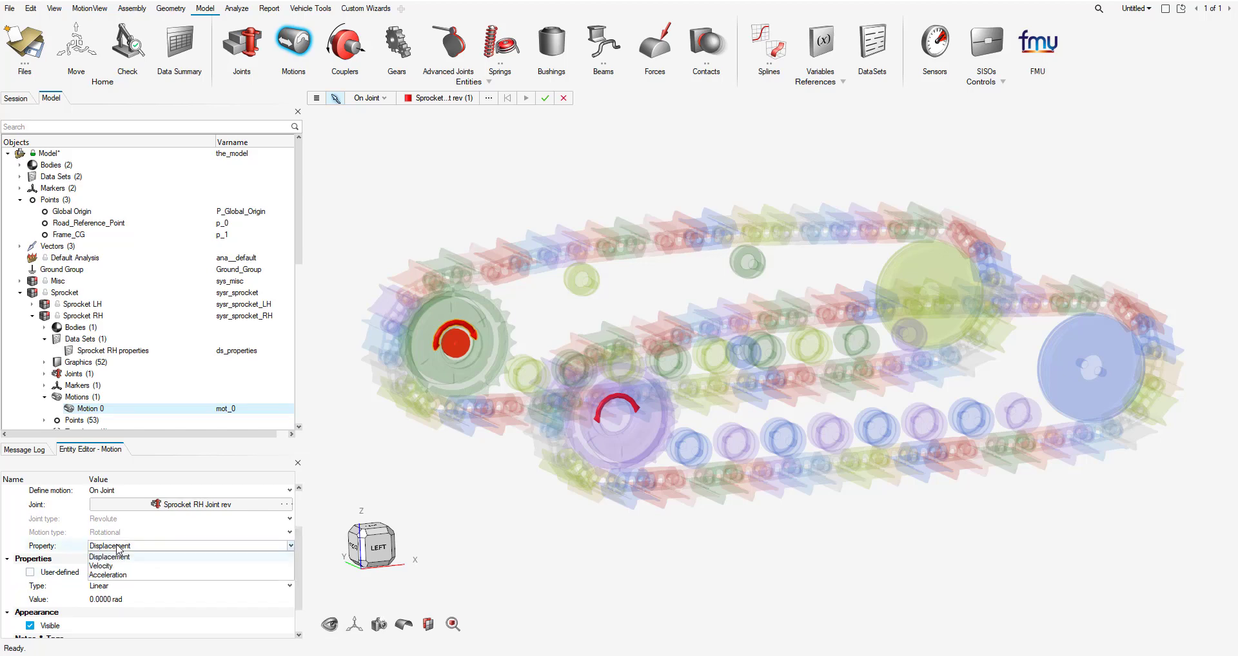
left_click(118, 564)
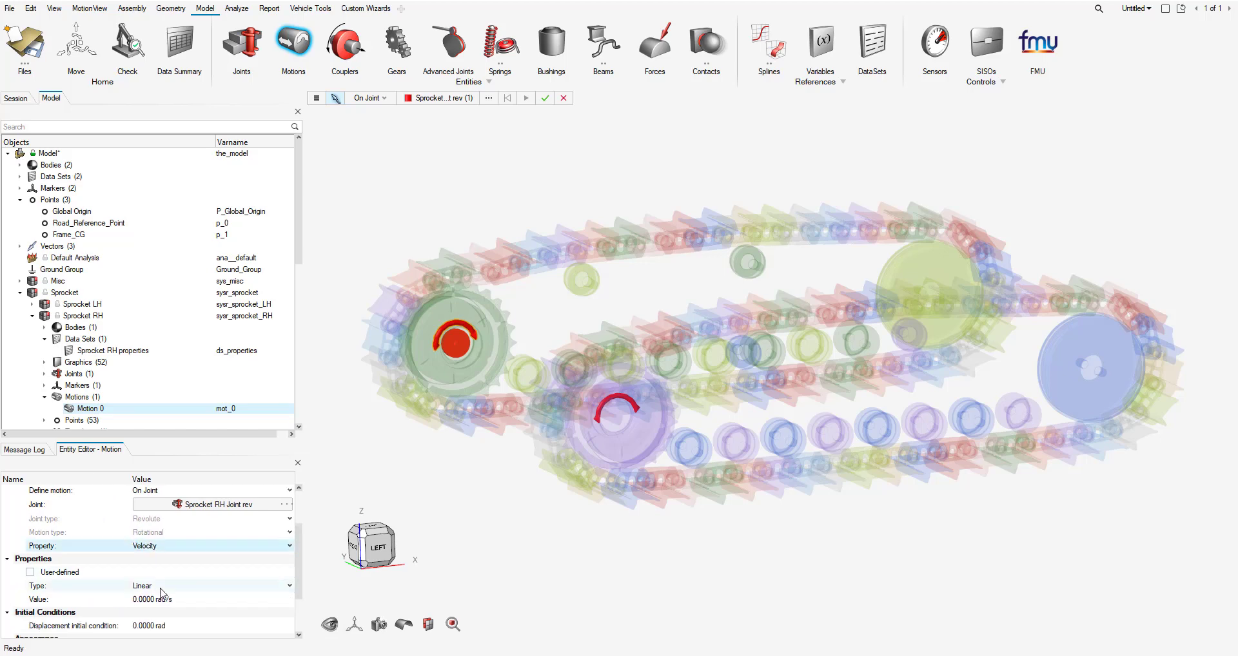
left_click(162, 586)
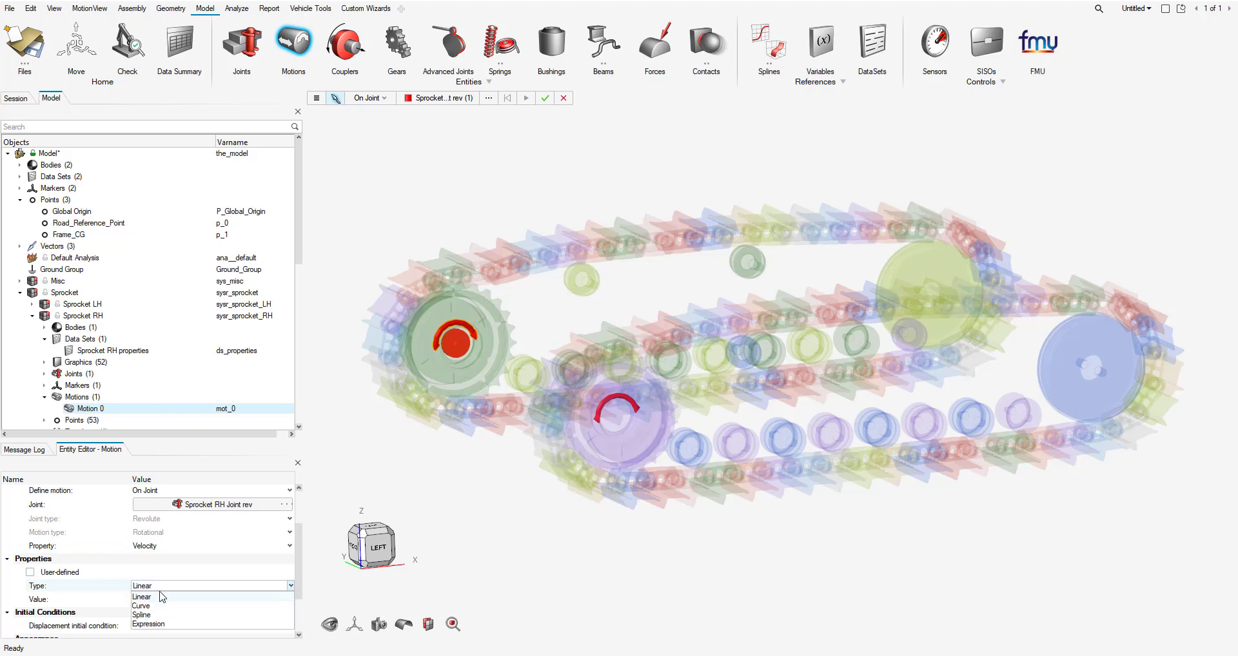
left_click(146, 623)
Define the Sprocket RH motion's velocity expression as `-STEP(TIME,0.5,0,1.5,360D)` in the Expression Builder.
left_click(233, 600)
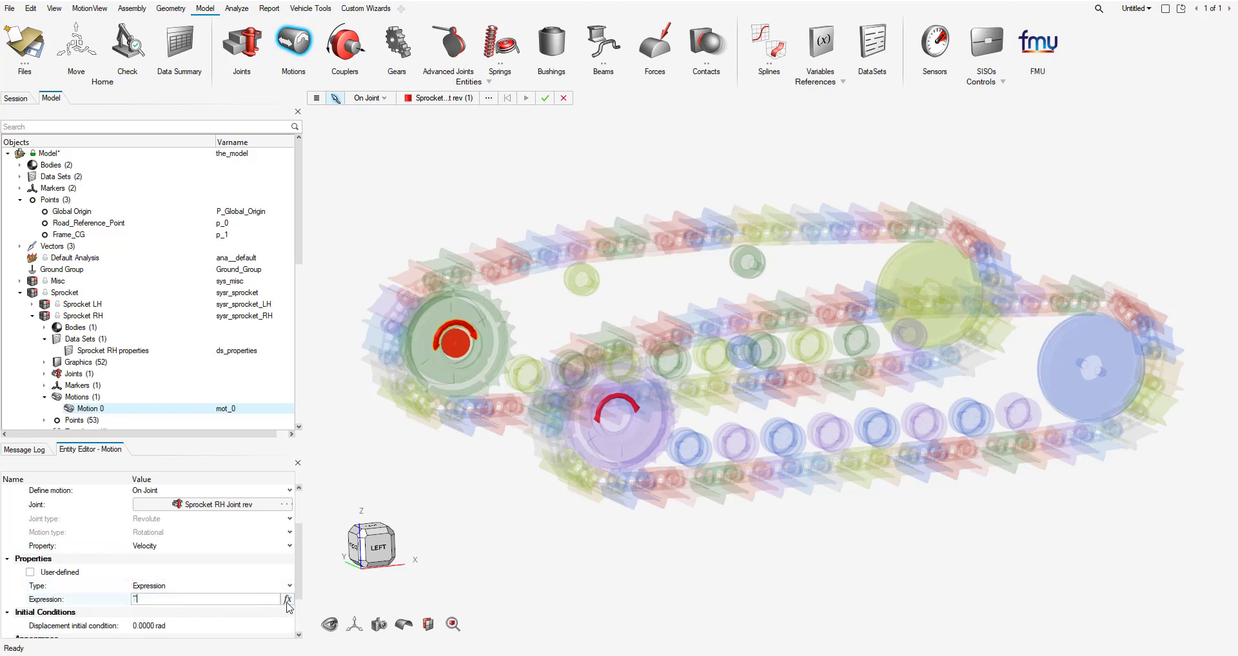
left_click(287, 600)
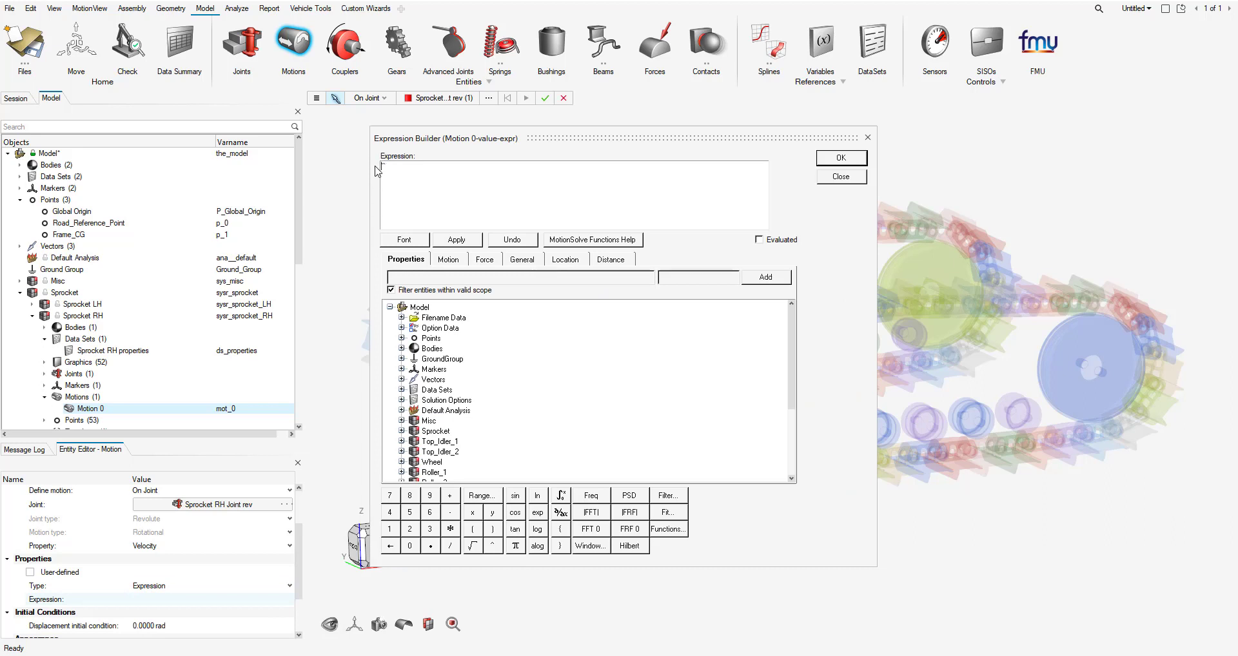
left_click(522, 259)
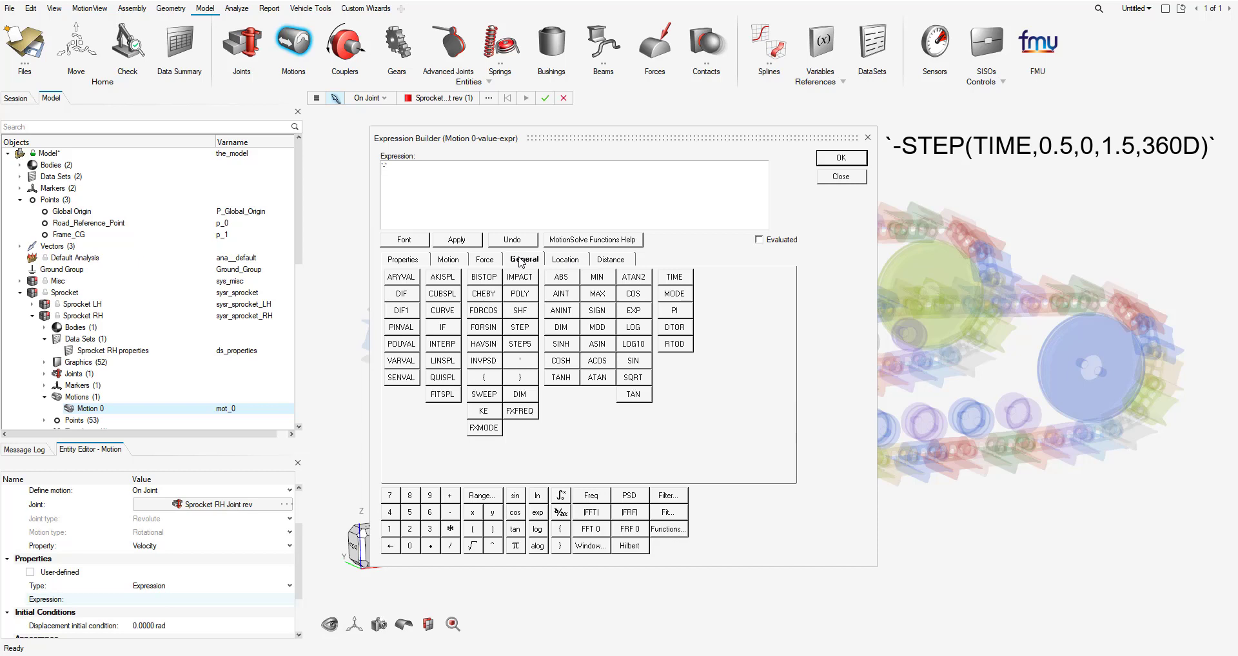
left_click(520, 328)
type("TIME,0.5,0,1.5,360D)")
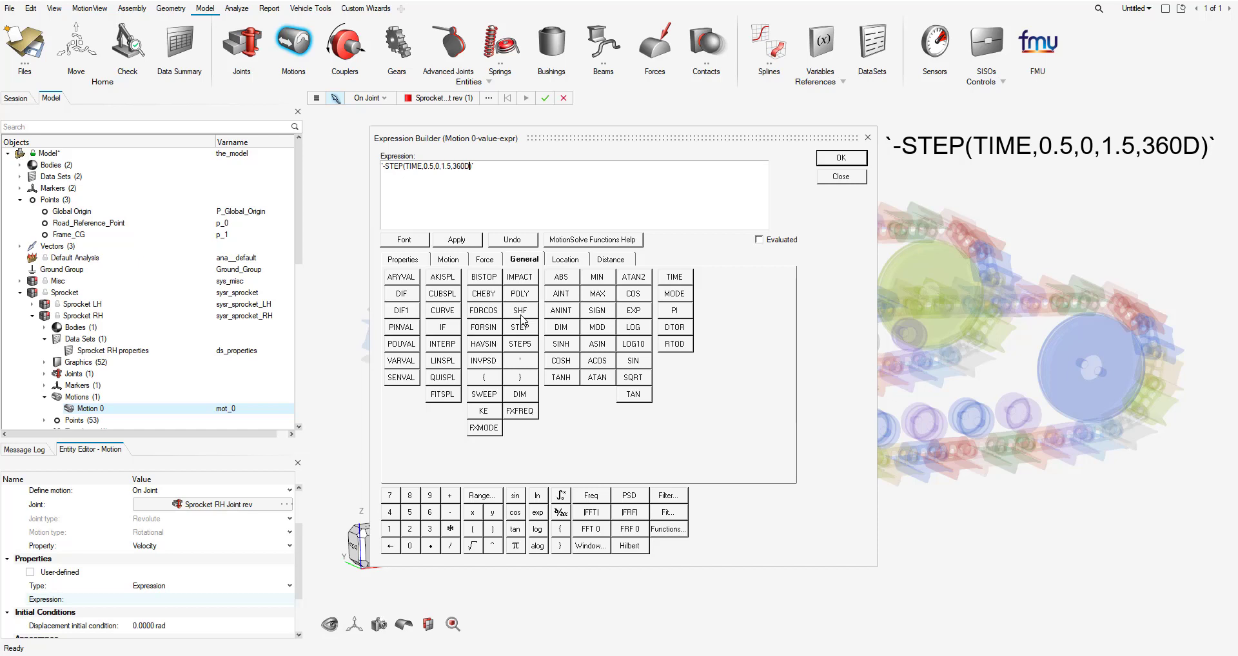
left_click(758, 240)
left_click(840, 158)
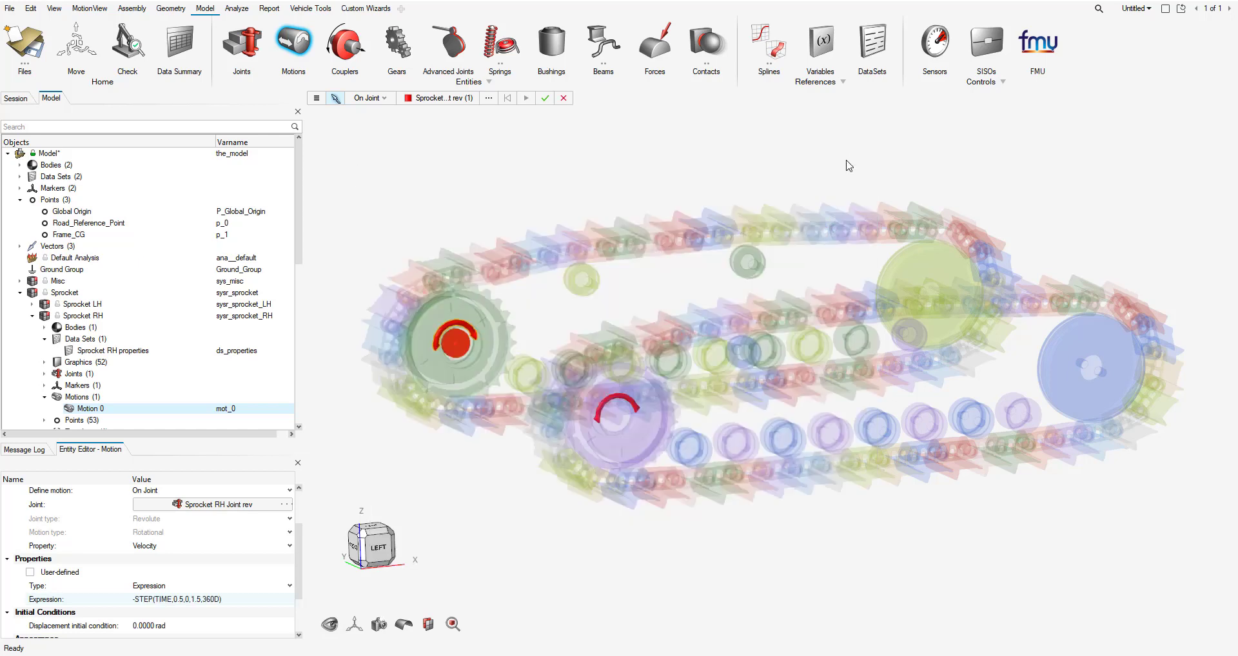
Set the property of the Sprocket LH system's motion to Velocity and its type to Expression.
left_click(32, 304)
left_click(90, 396)
left_click(213, 545)
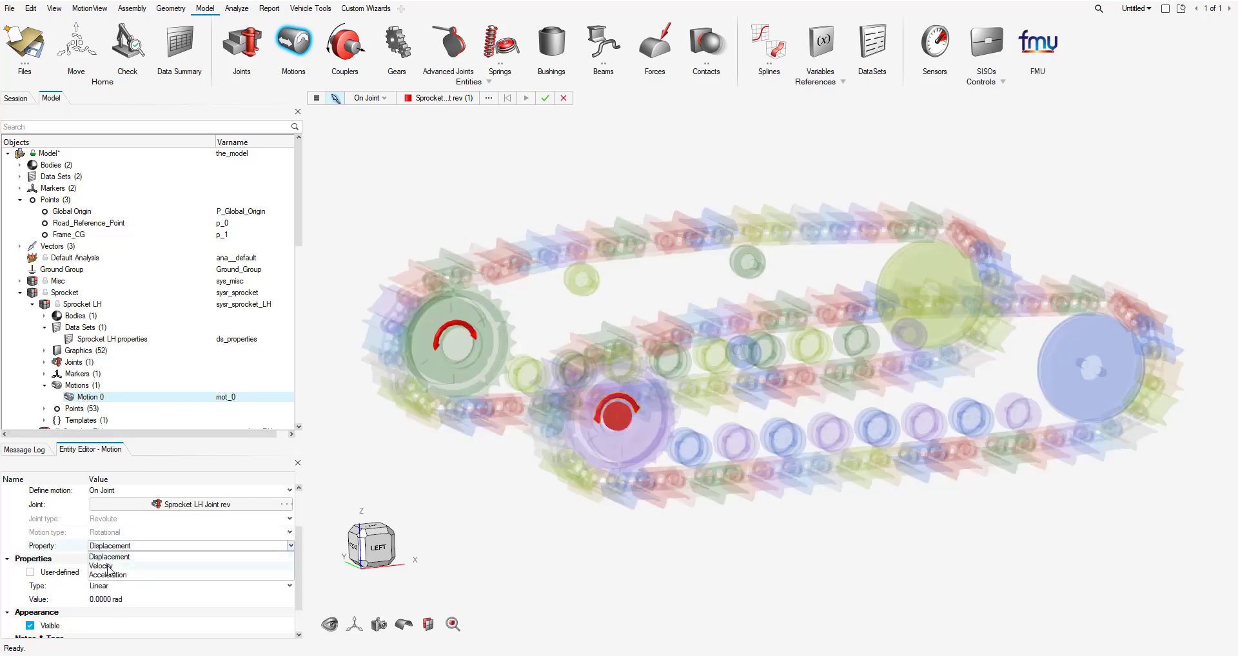
left_click(145, 565)
left_click(213, 586)
Enter `-STEP(TIME,0.5,0,1.5,360D)` as the Sprocket LH motion's velocity expression and finish editing motions.
left_click(154, 612)
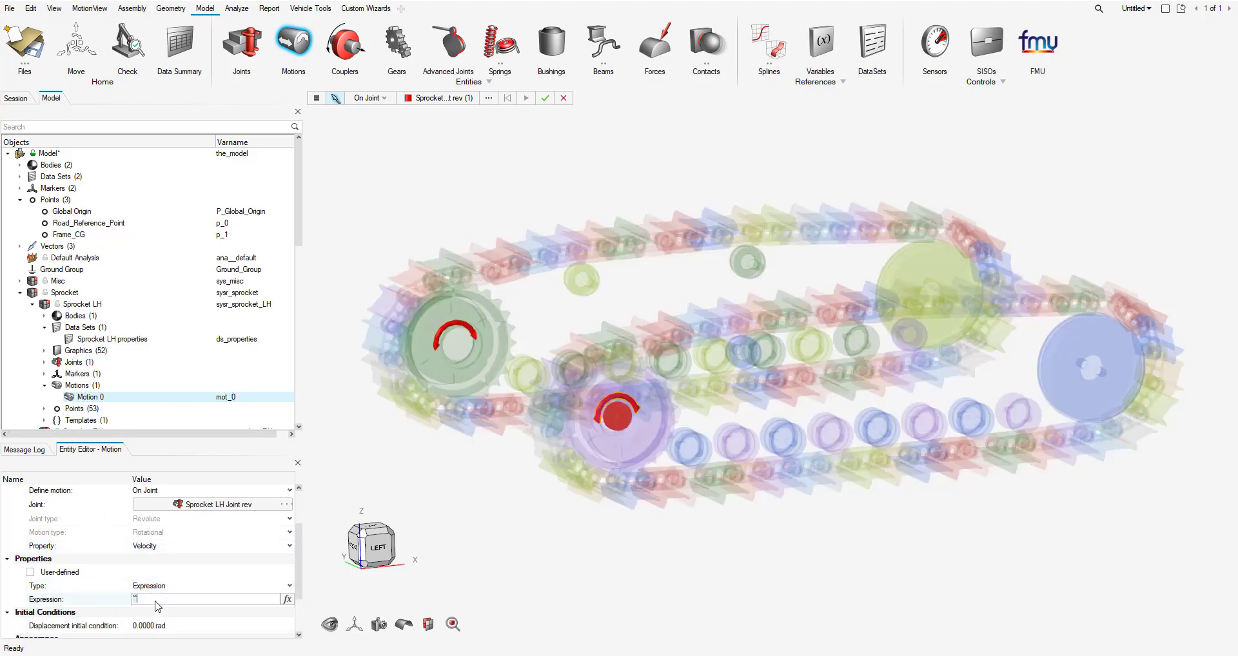
type("-STEP(TIME,0.5,0,1.5,360D)`")
key("Return")
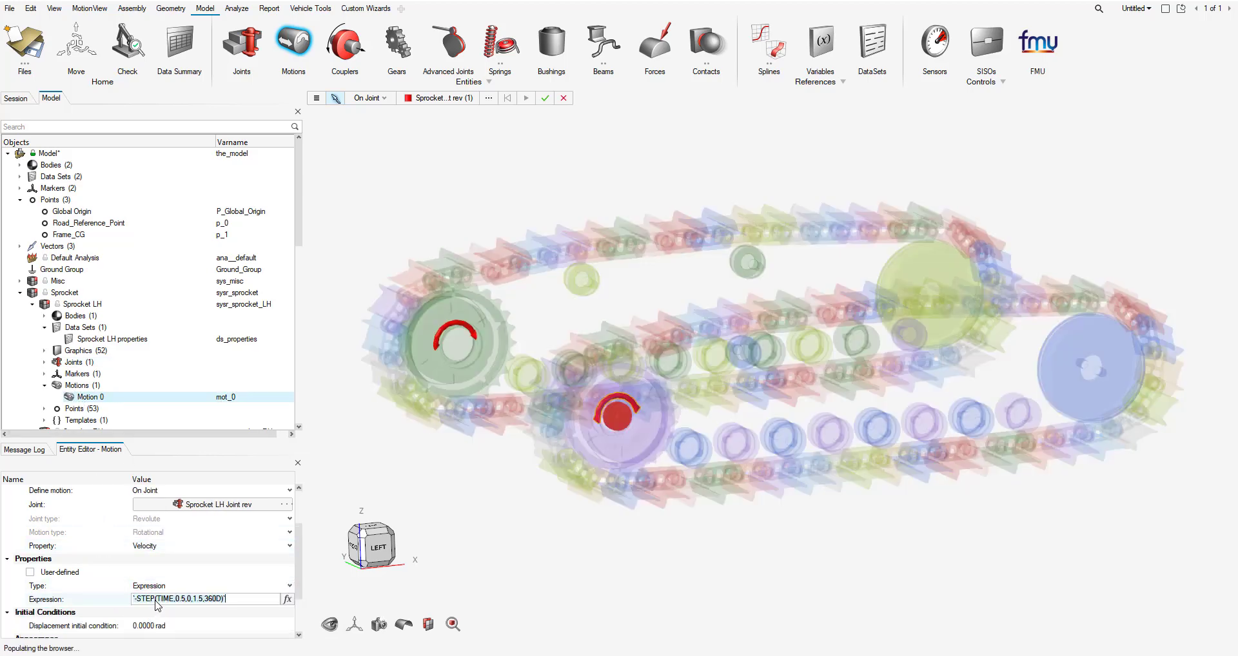
left_click(560, 97)
Create a road graphic in the model from heavy_clay_custom_obs.rdf with Road Tools, using millimeter units.
left_click(63, 156)
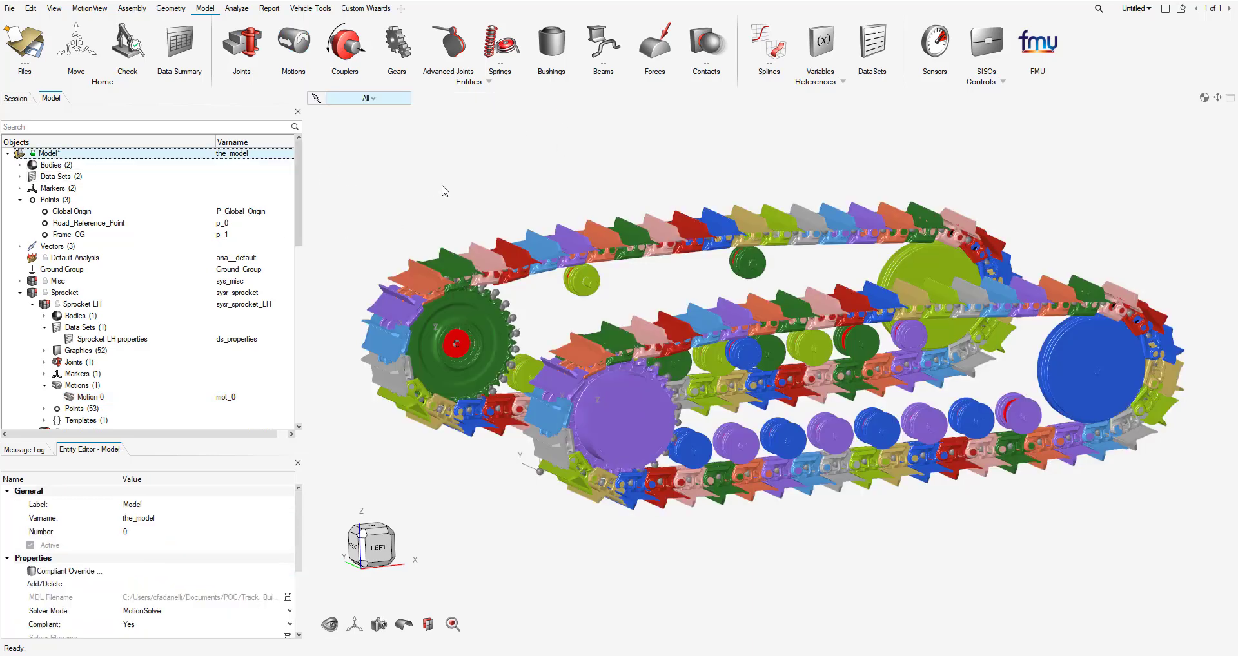
left_click(312, 10)
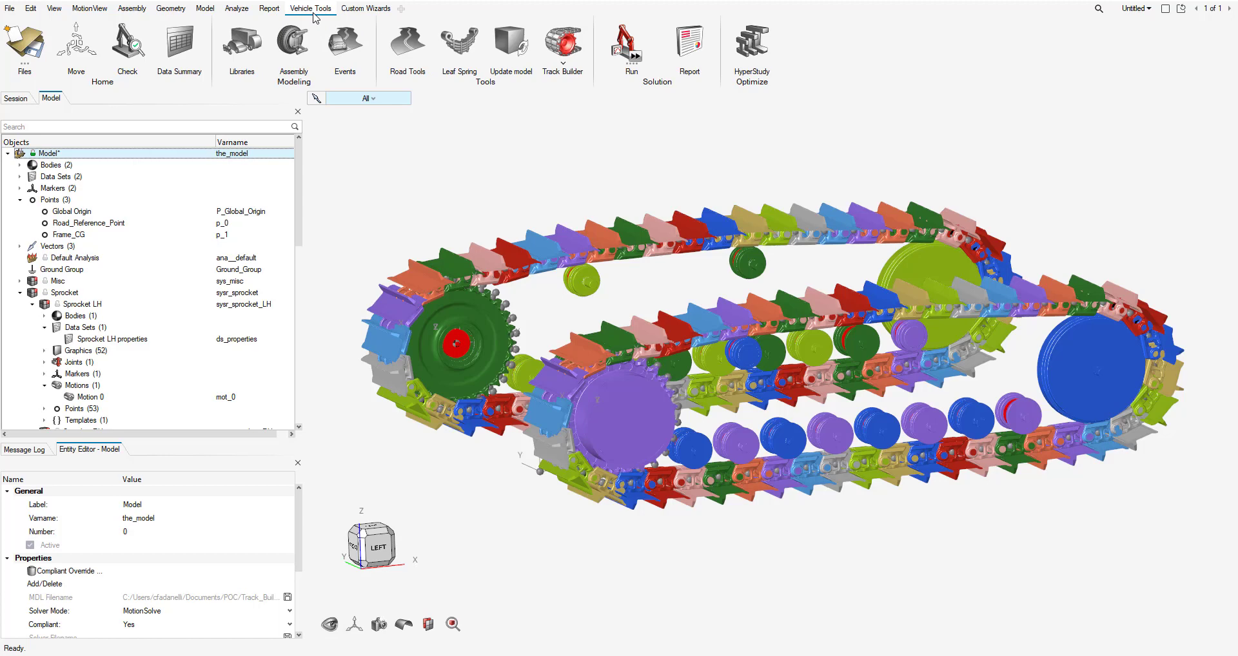
left_click(406, 46)
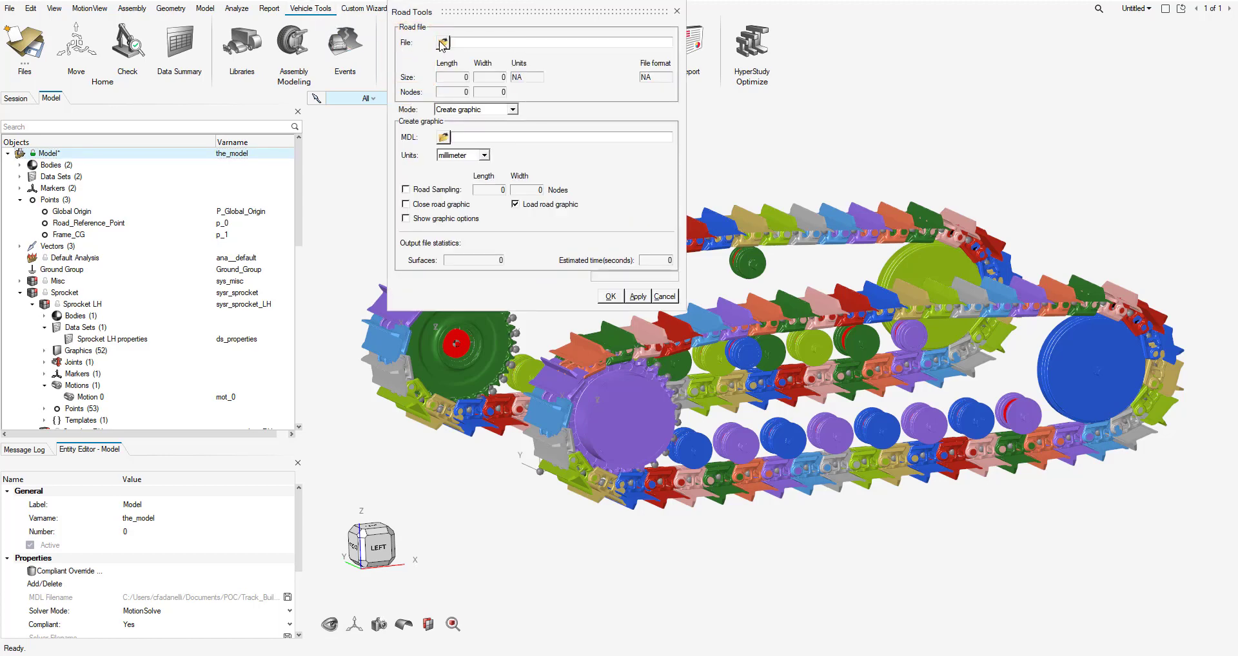
left_click(442, 42)
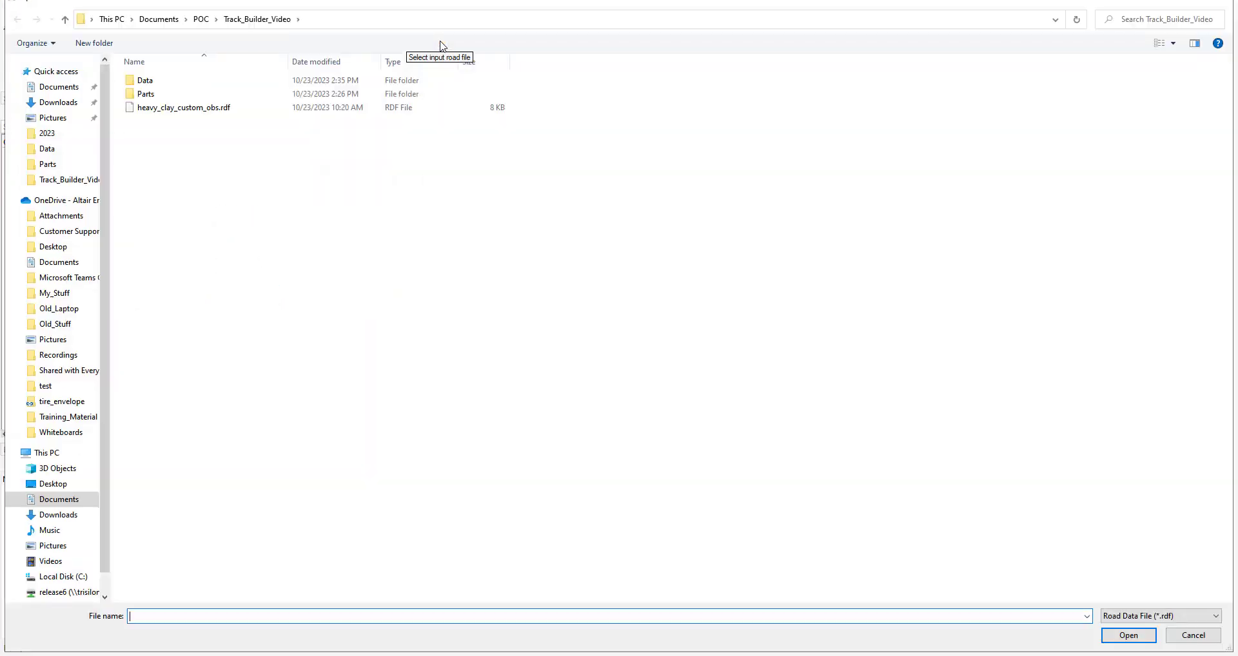
double_click(183, 107)
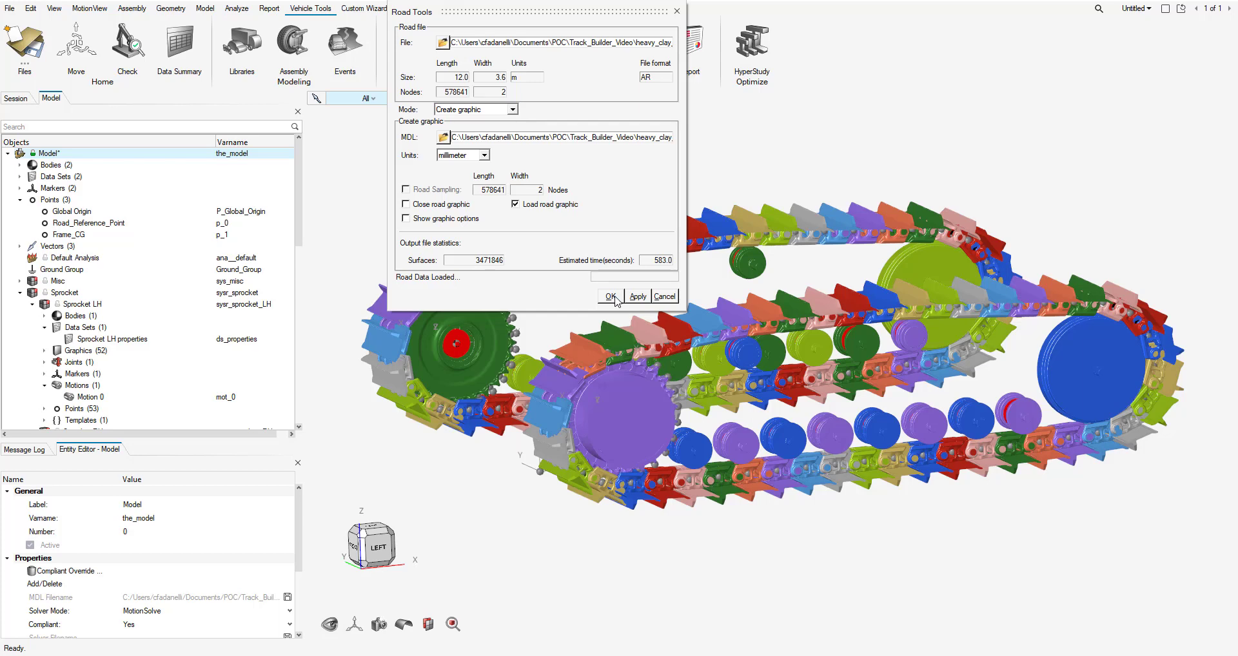
left_click(612, 297)
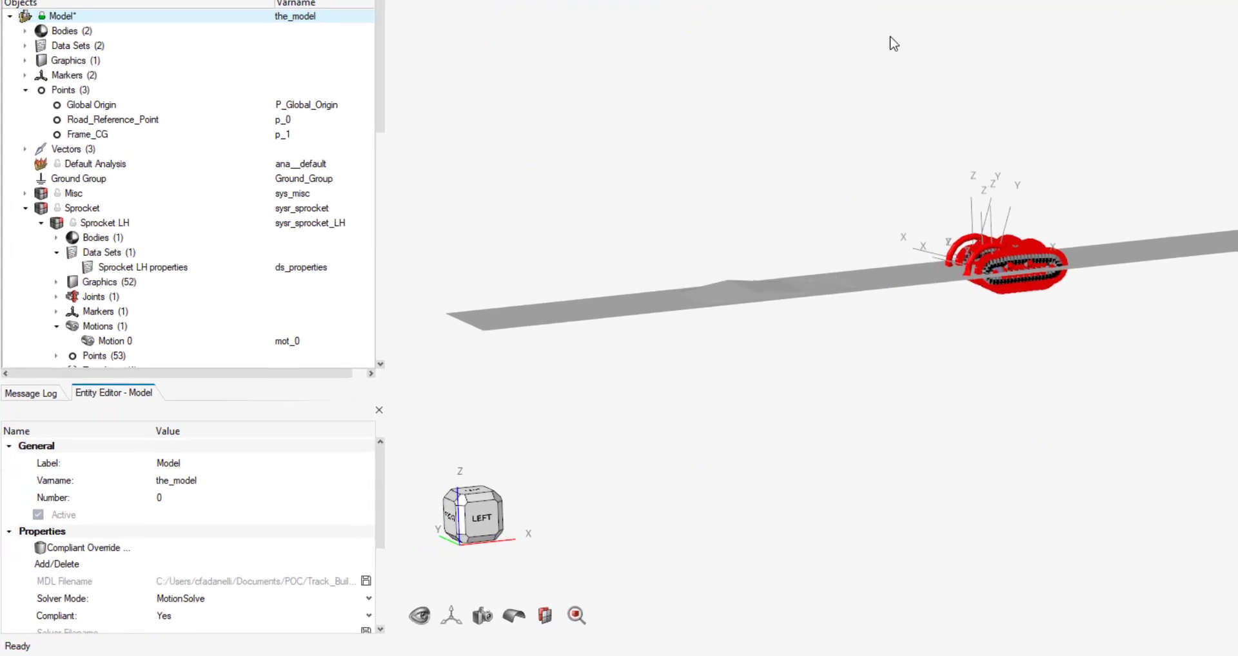
Attach the Road Graphic to Road_Reference_Marker and check its placement under the tracks.
scroll(993, 309, "down", 1)
middle_click_drag(1088, 366, 1084, 376)
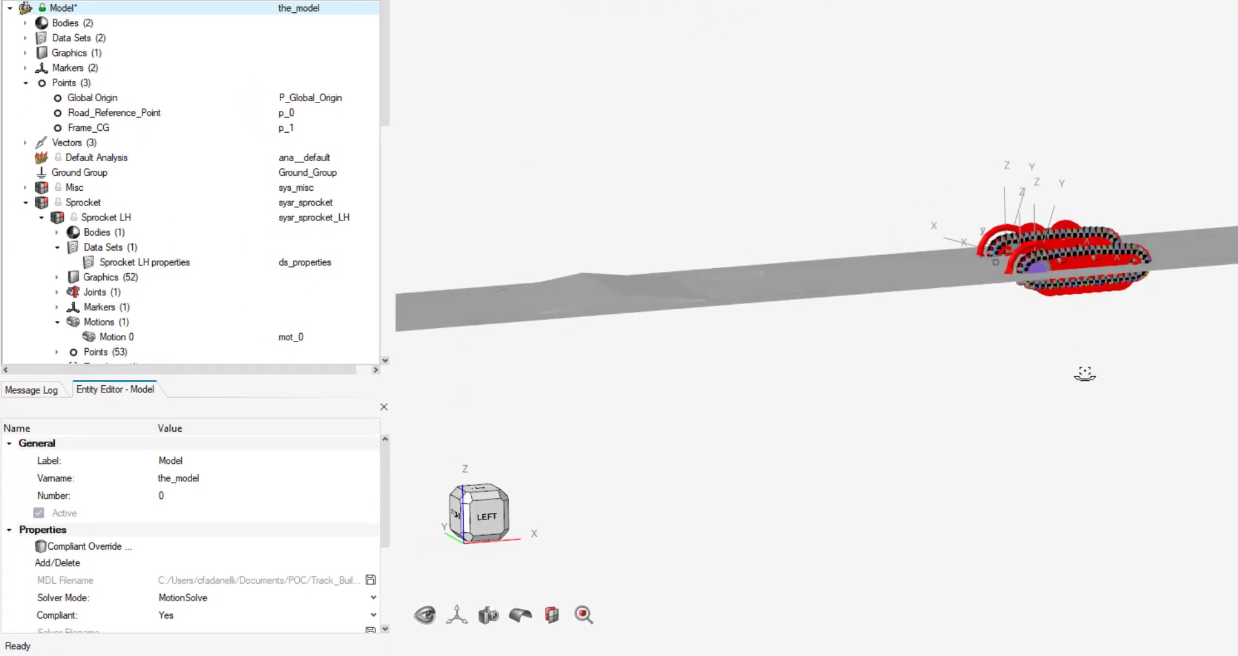
right_click_drag(696, 297, 664, 304)
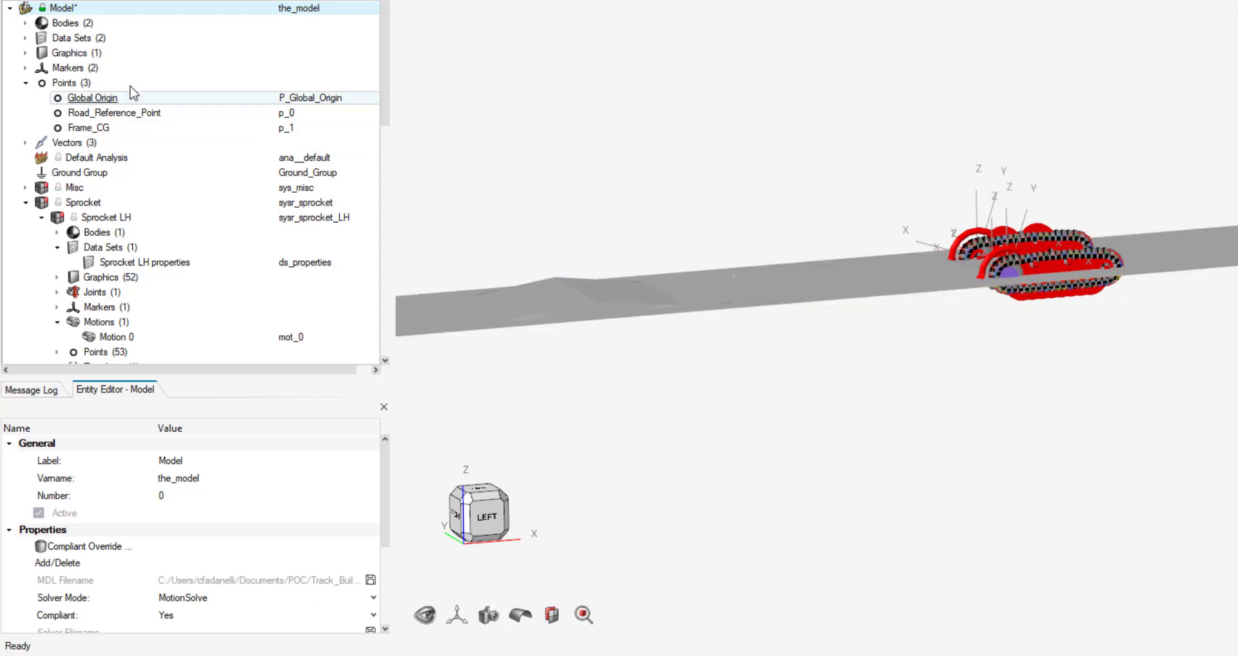
left_click(26, 52)
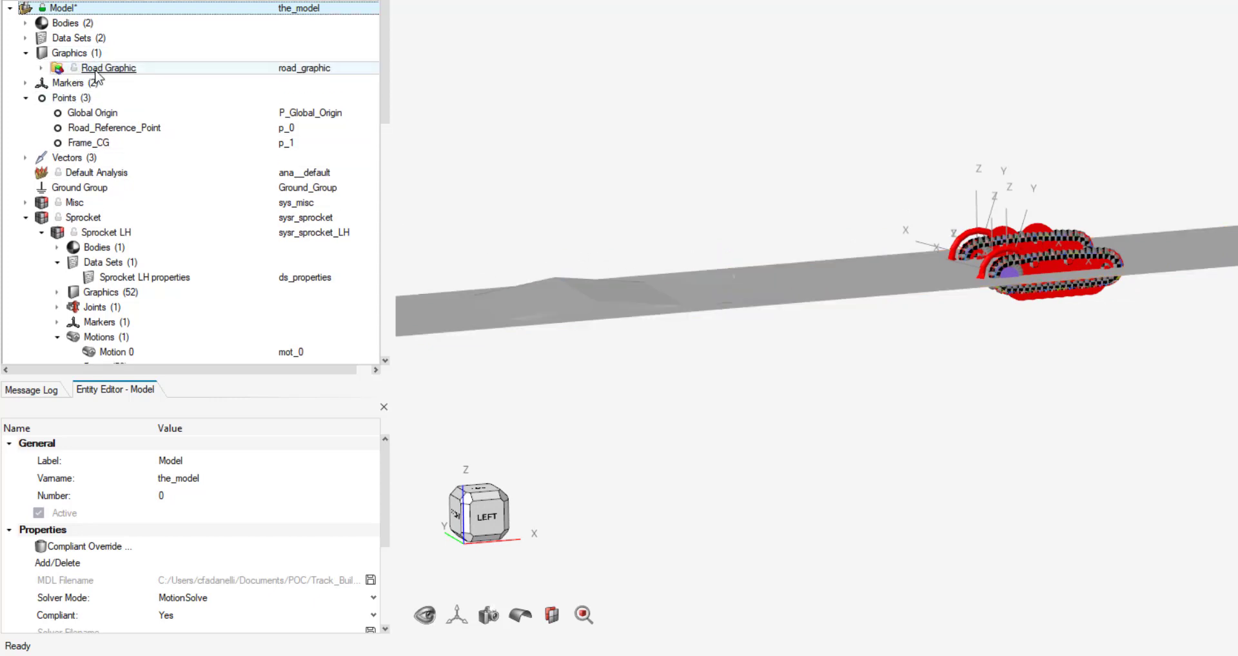
left_click(97, 68)
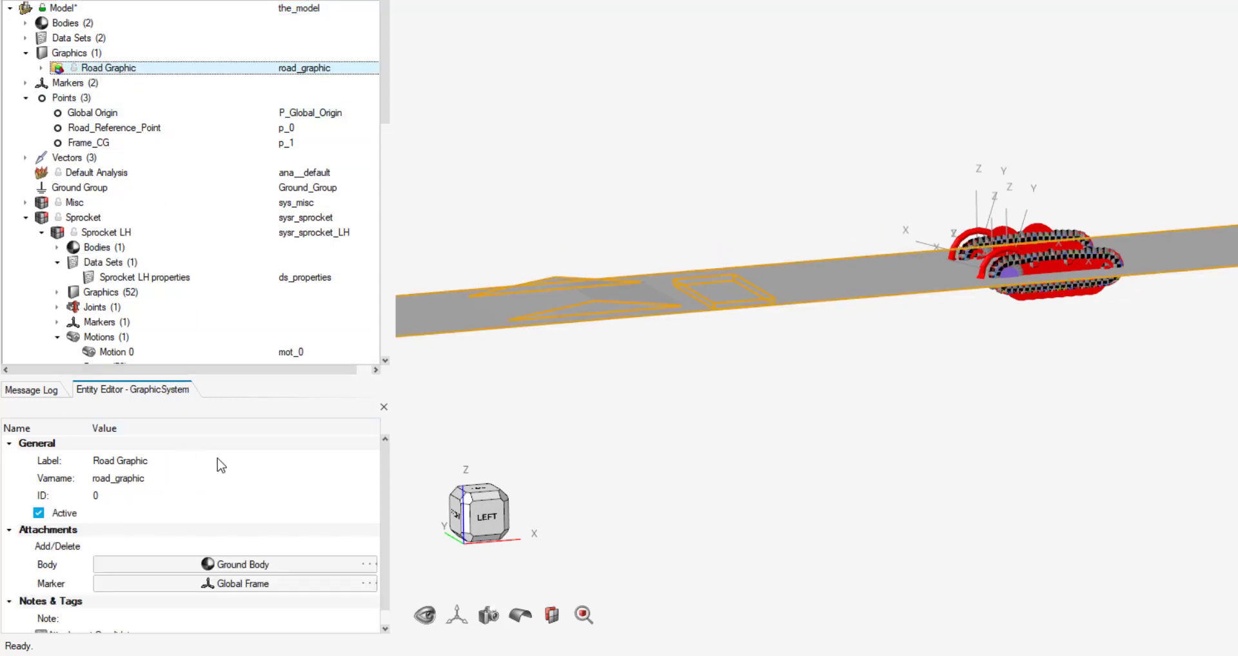
left_click(366, 584)
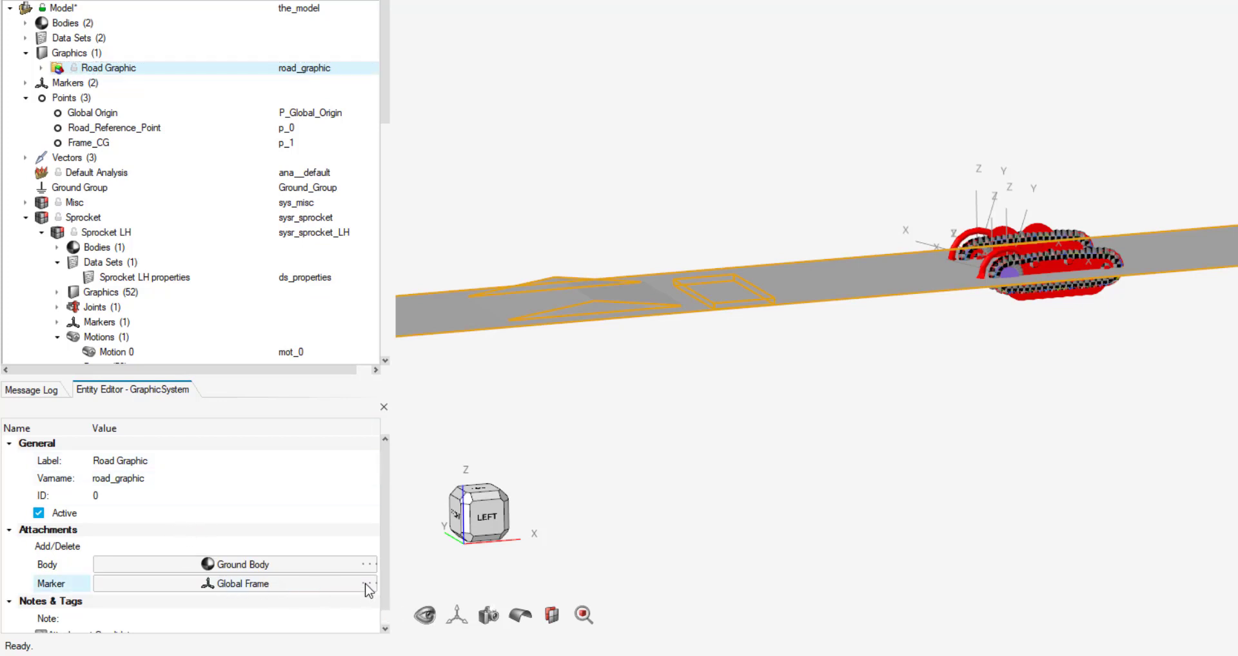
left_click(367, 584)
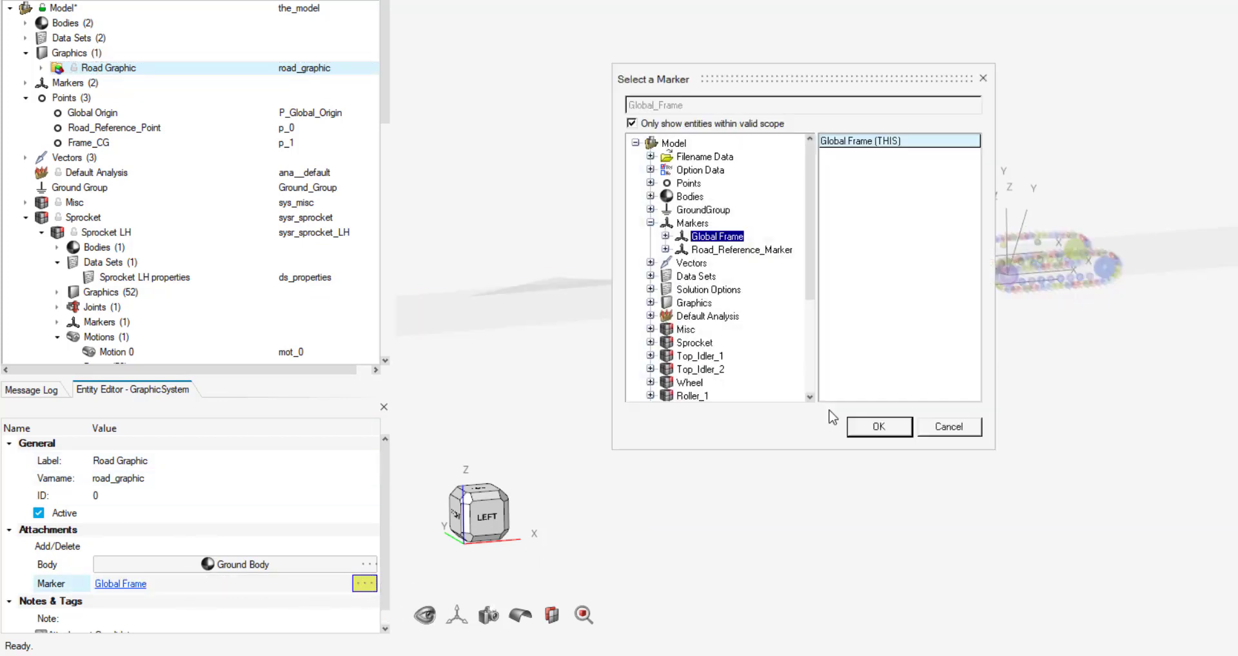
left_click(742, 250)
left_click(895, 432)
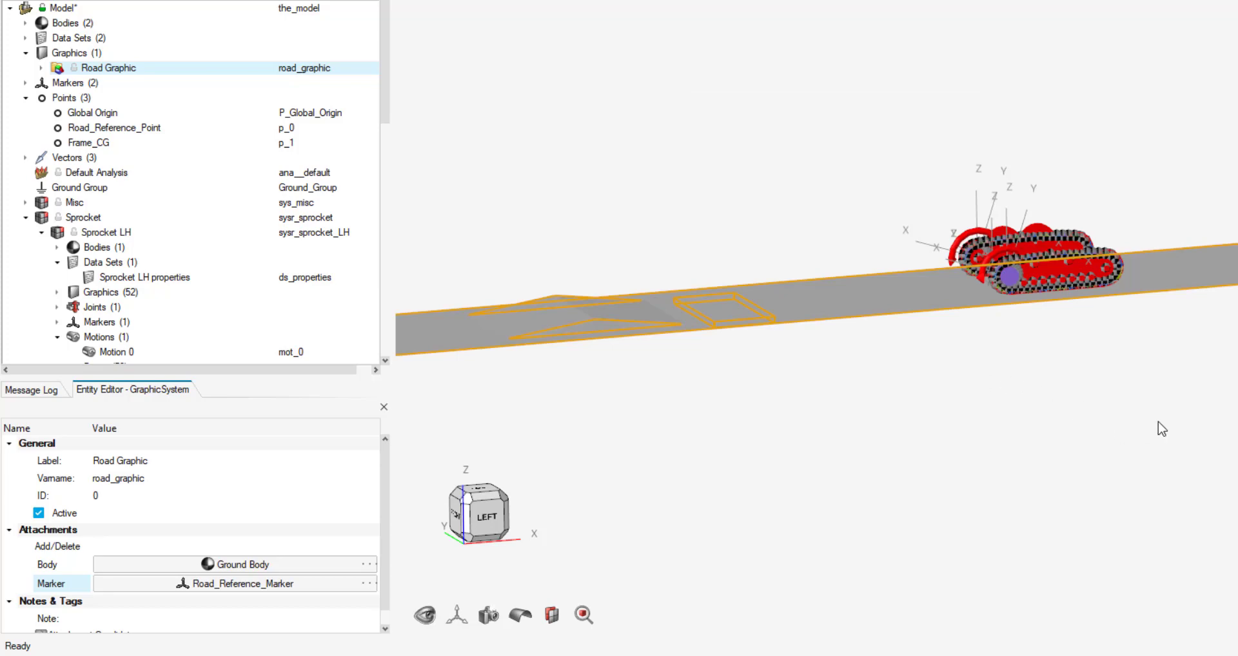
scroll(492, 337, "up", 2)
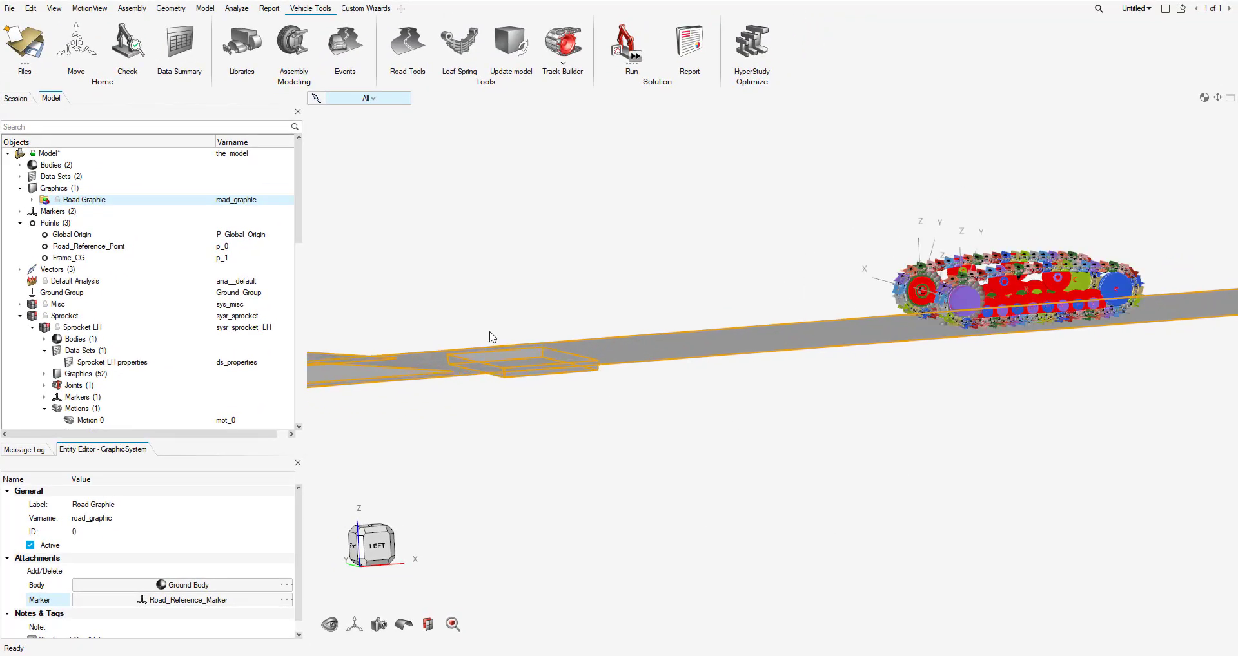
scroll(983, 319, "up", 5)
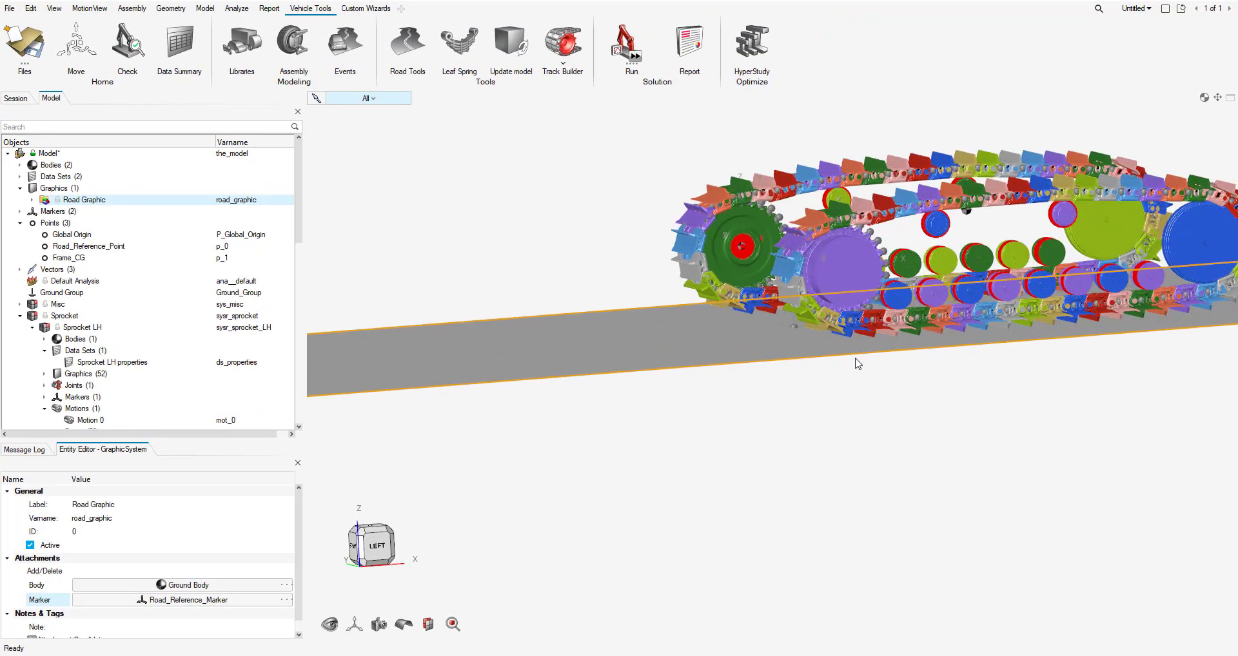
scroll(857, 361, "down", 3)
scroll(825, 404, "down", 3)
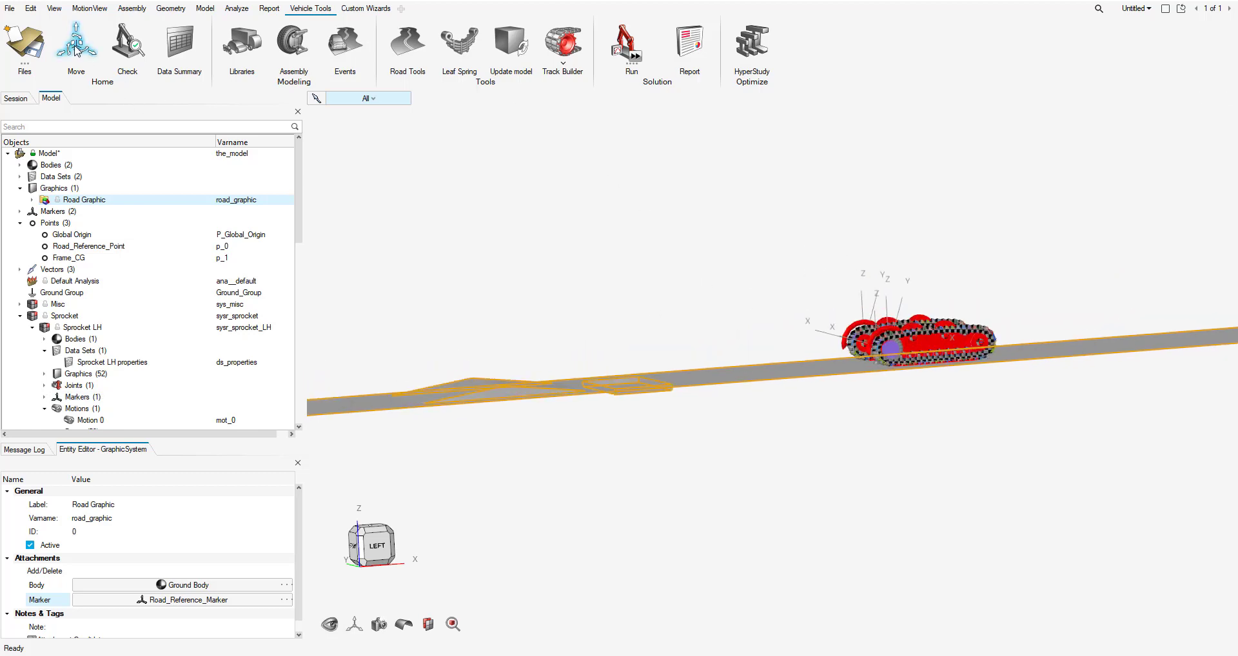
Save the model under the new name Track_Builder_Complete.mdl in the Track_Builder_Video folder.
left_click(10, 9)
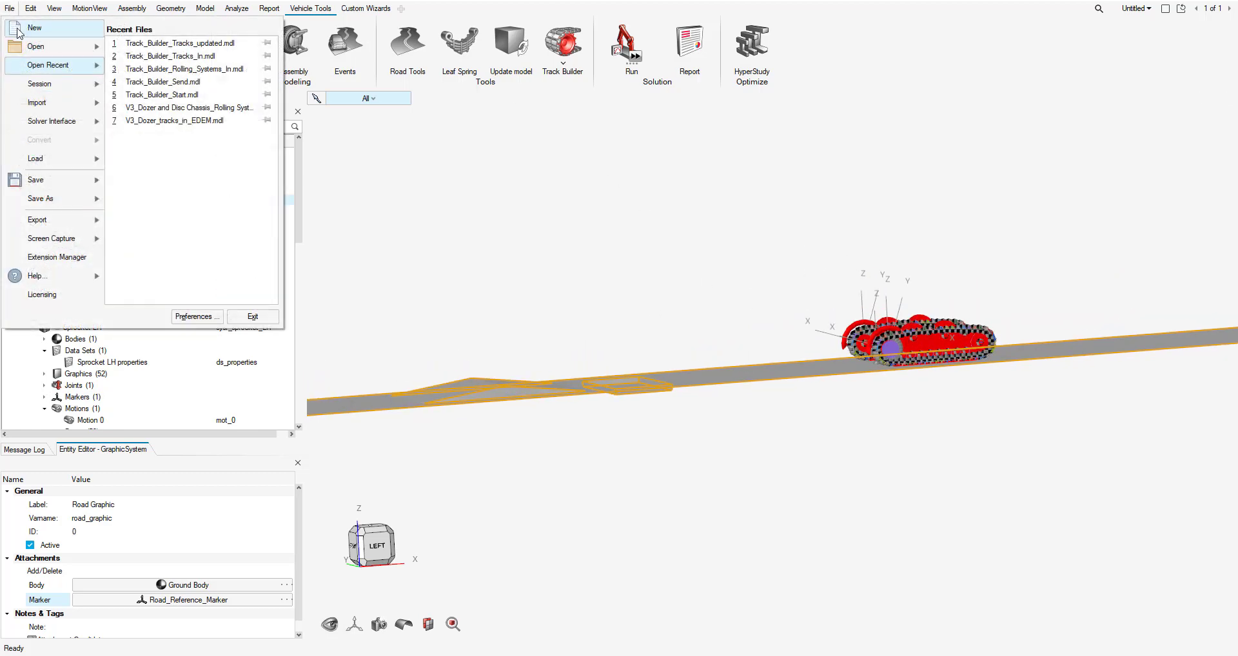
mouse_move(78, 199)
left_click(131, 53)
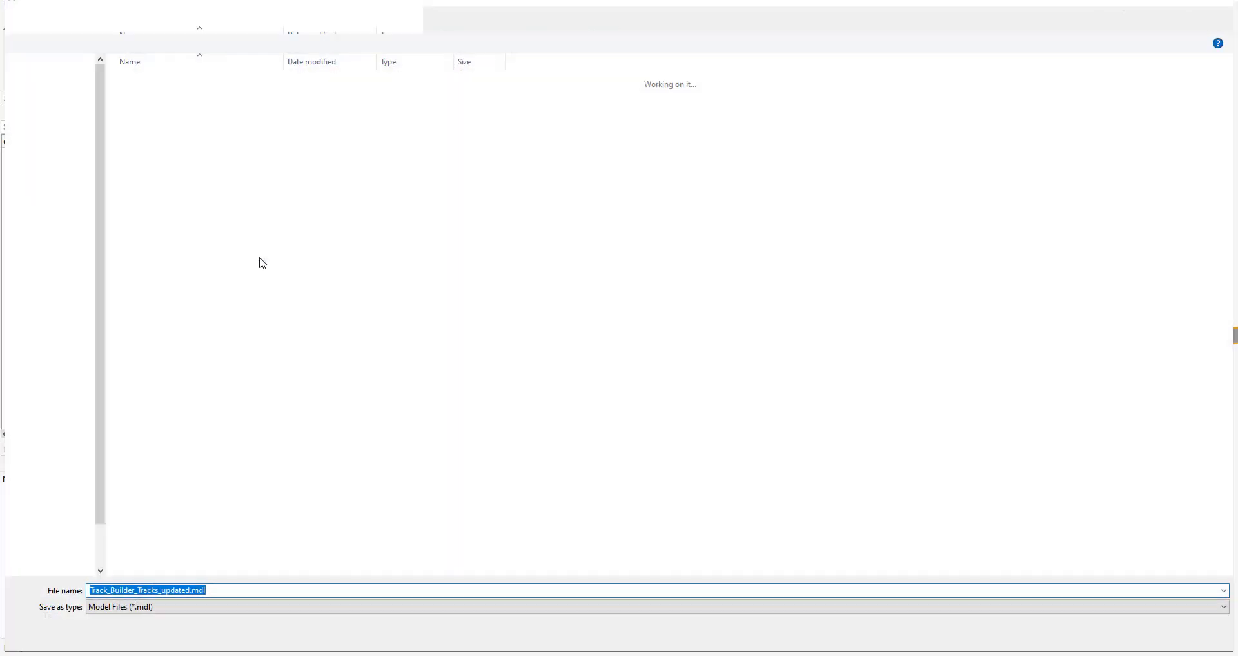
left_click(190, 591)
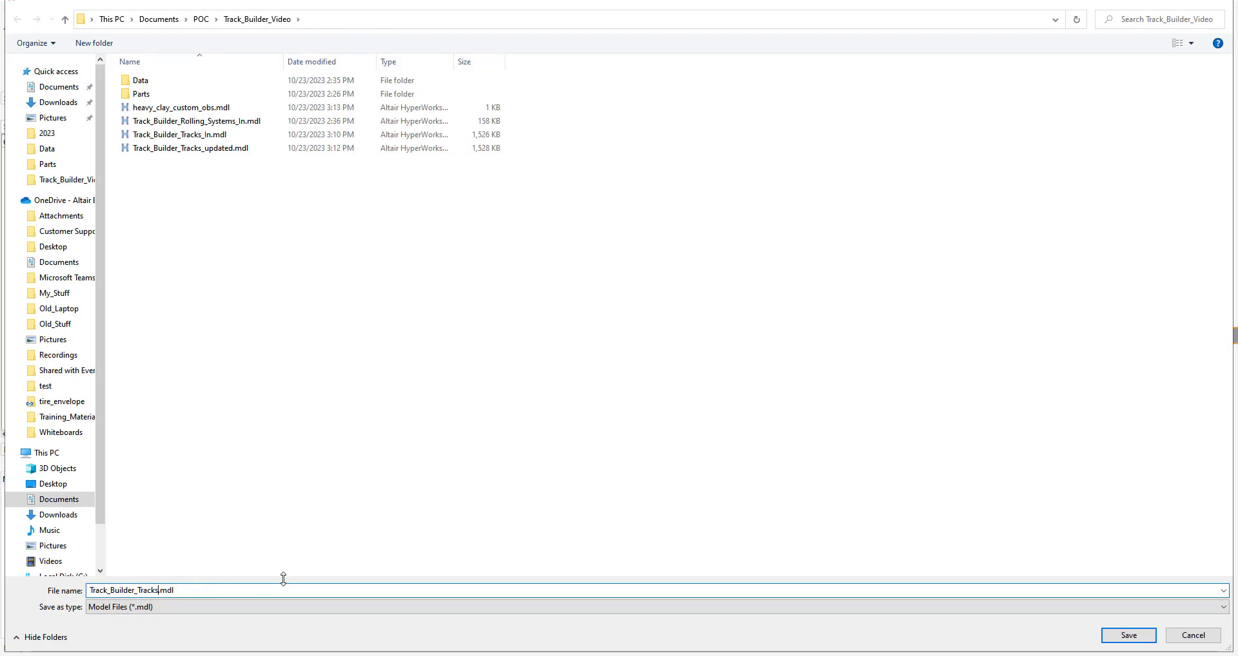
key("BackSpace")
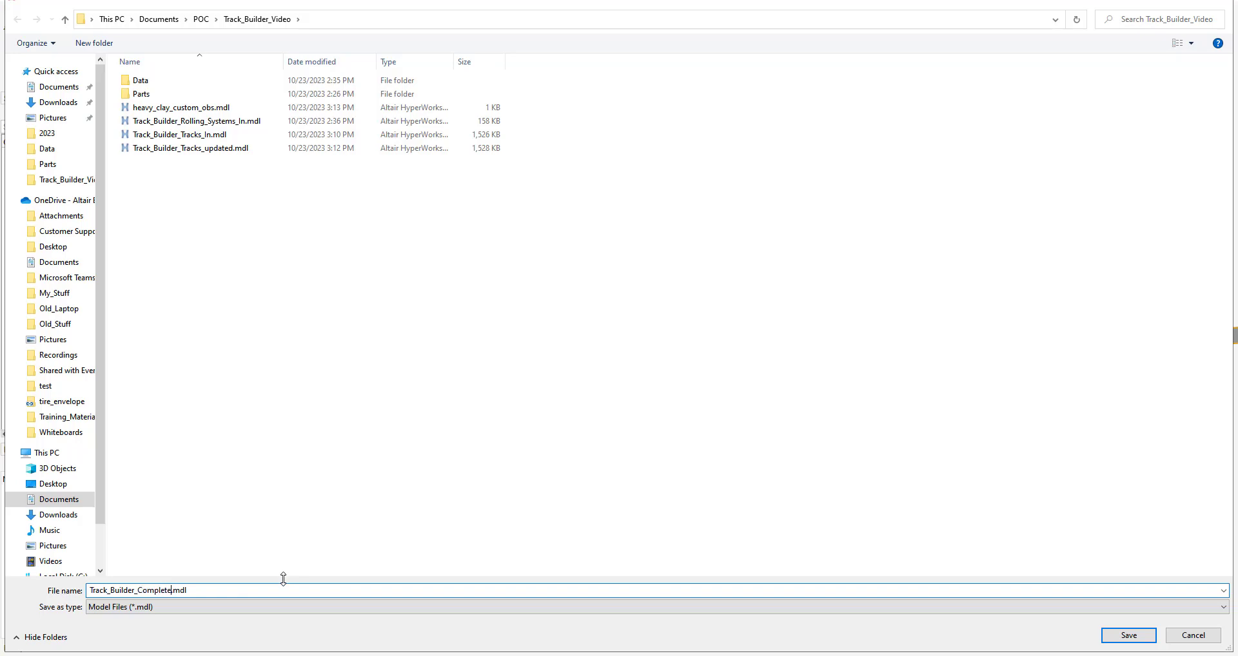
key("Return")
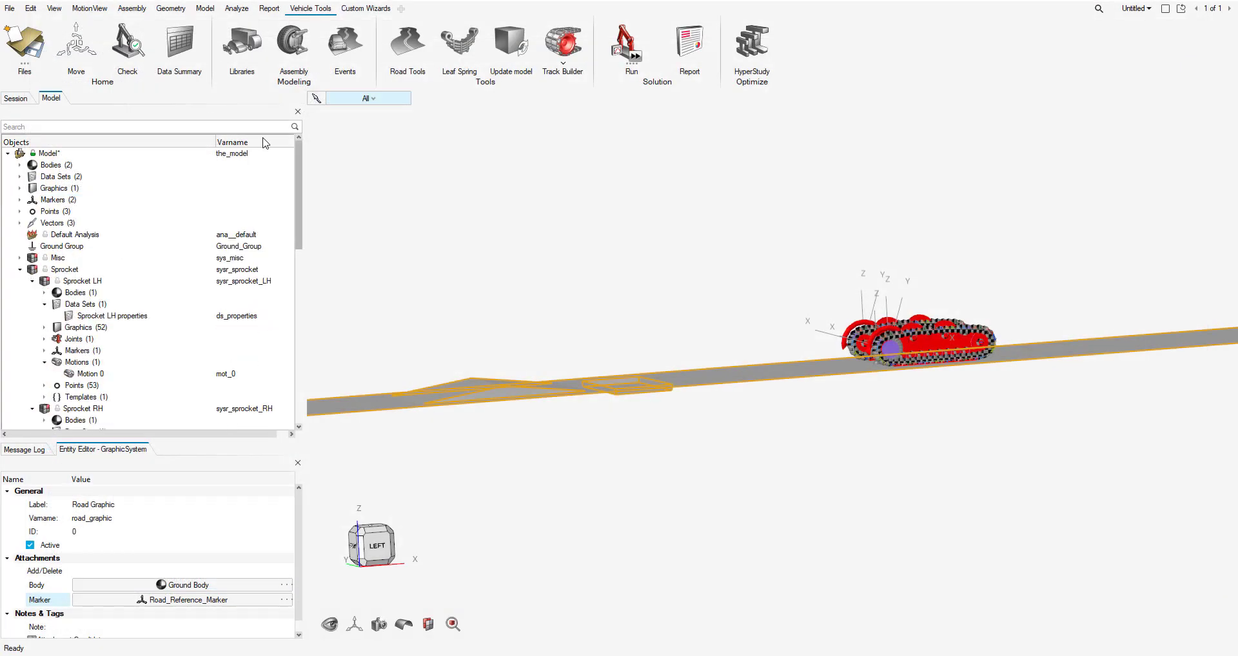
Run the Default Analysis offline with the MotionSolve solver script, using the run name Track_Builder_Complete_Run.
left_click(70, 235)
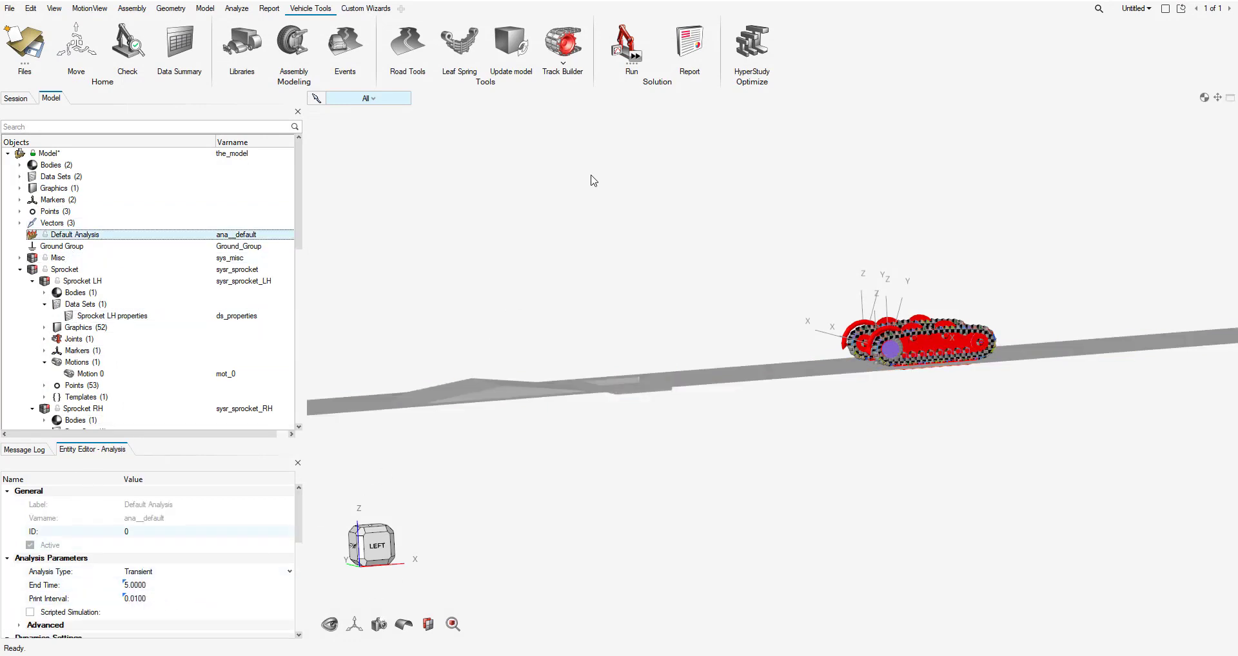
left_click(652, 52)
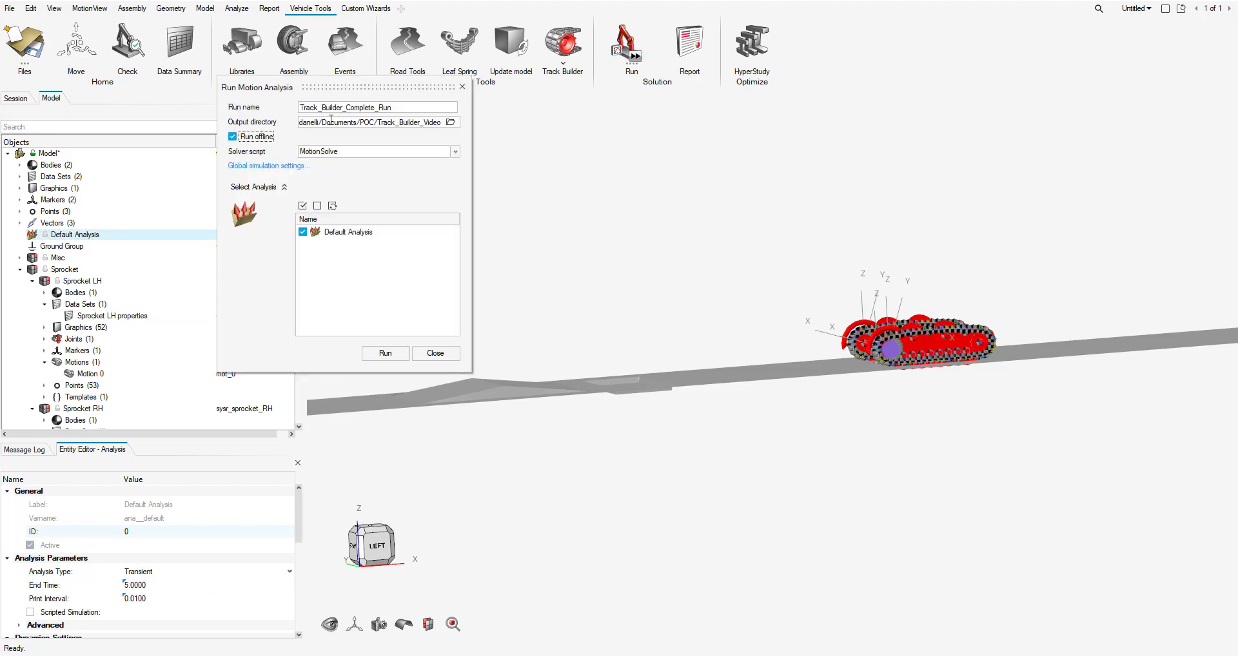
left_click(385, 353)
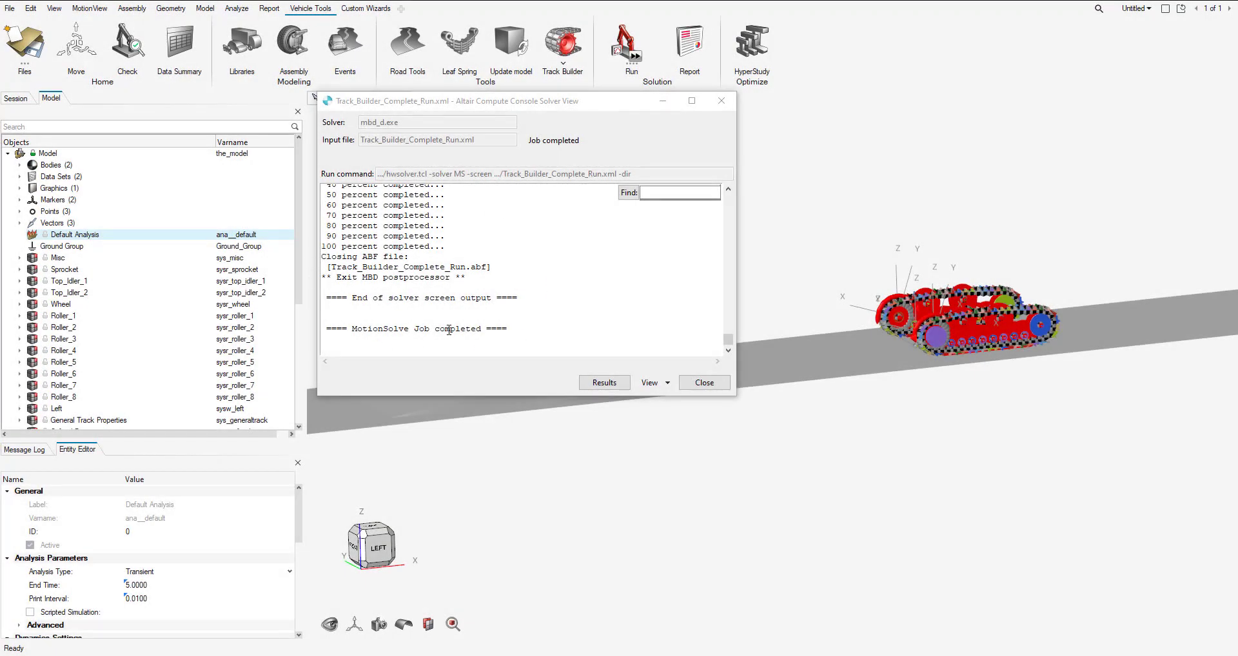
left_click(803, 189)
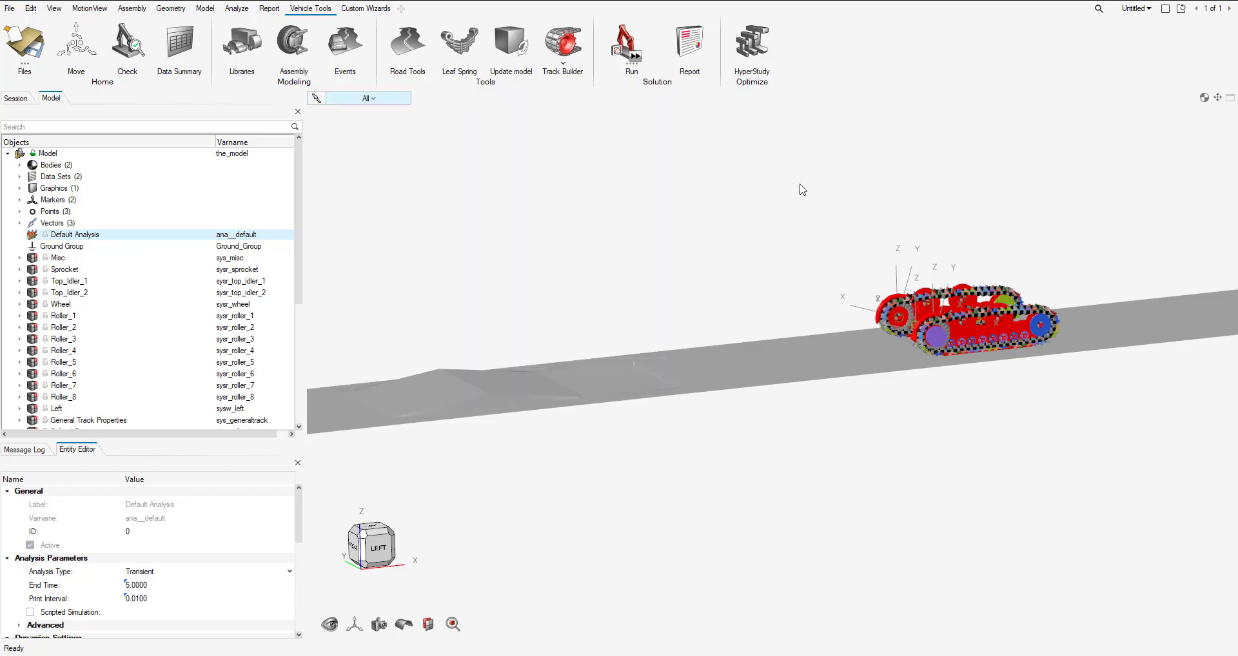
Load the animation results of Track_Builder_Complete_Run from the run history.
left_click(651, 33)
left_click(416, 291)
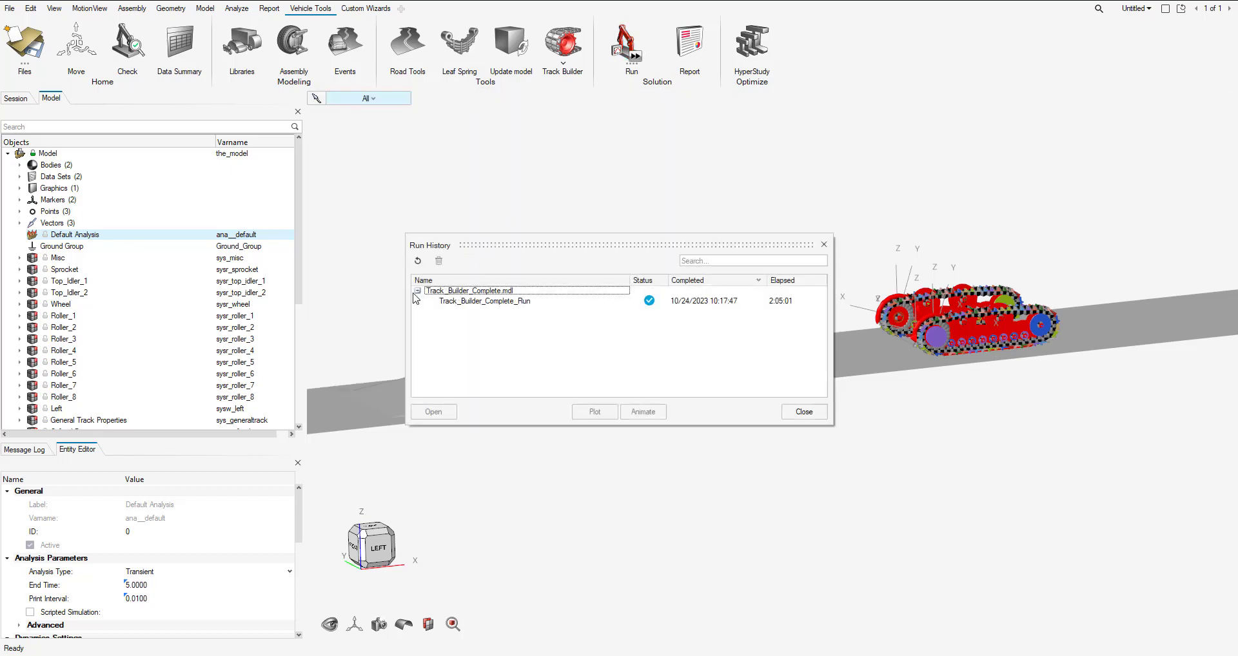
left_click(486, 301)
left_click(643, 412)
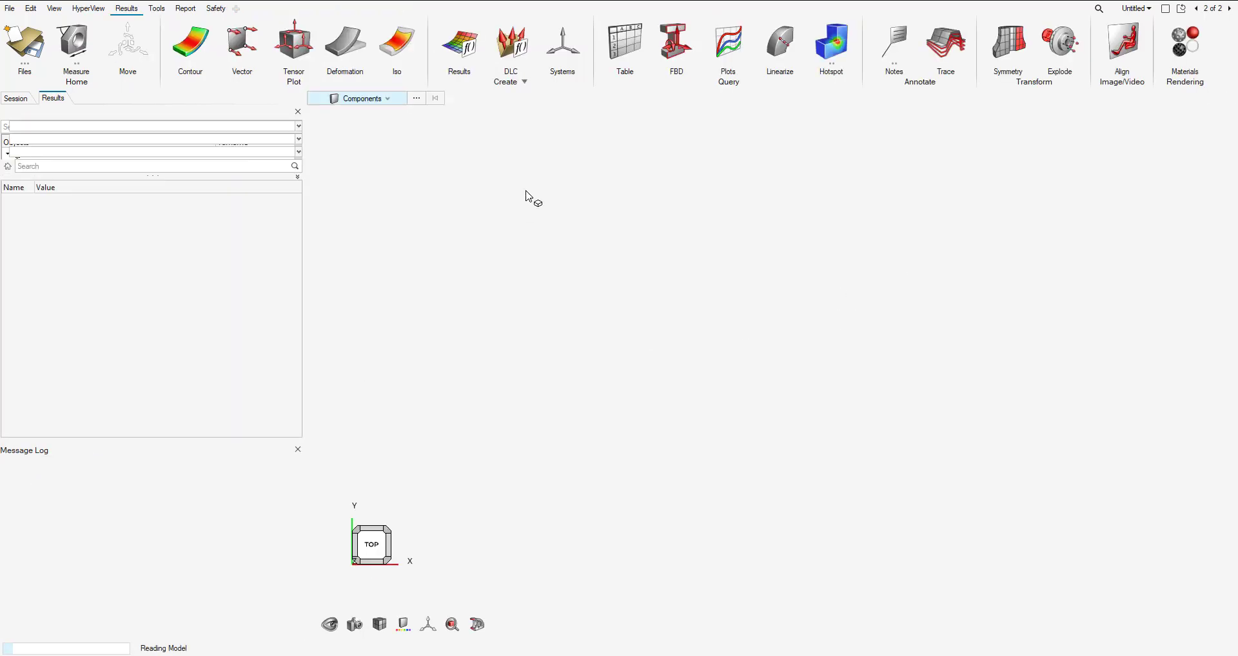
Apply a Plastic Sinkage (Mag) contour to the road component and play the animation.
right_click_drag(935, 436, 998, 484)
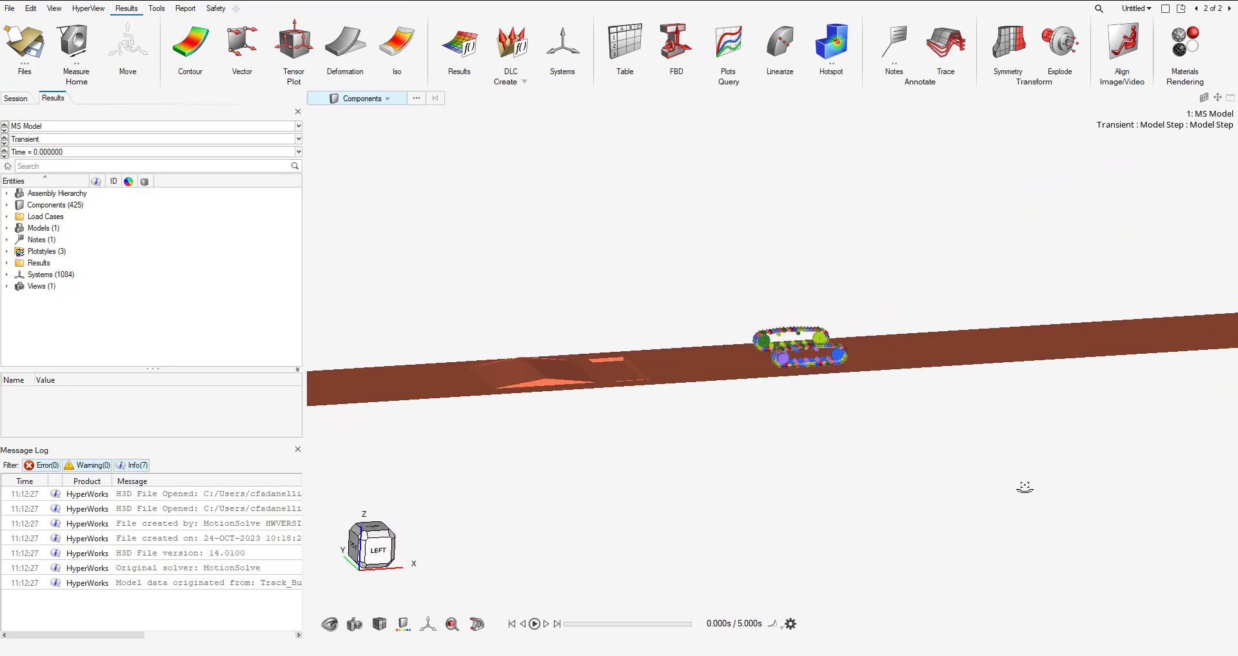
scroll(663, 357, "up", 3)
scroll(707, 334, "up", 3)
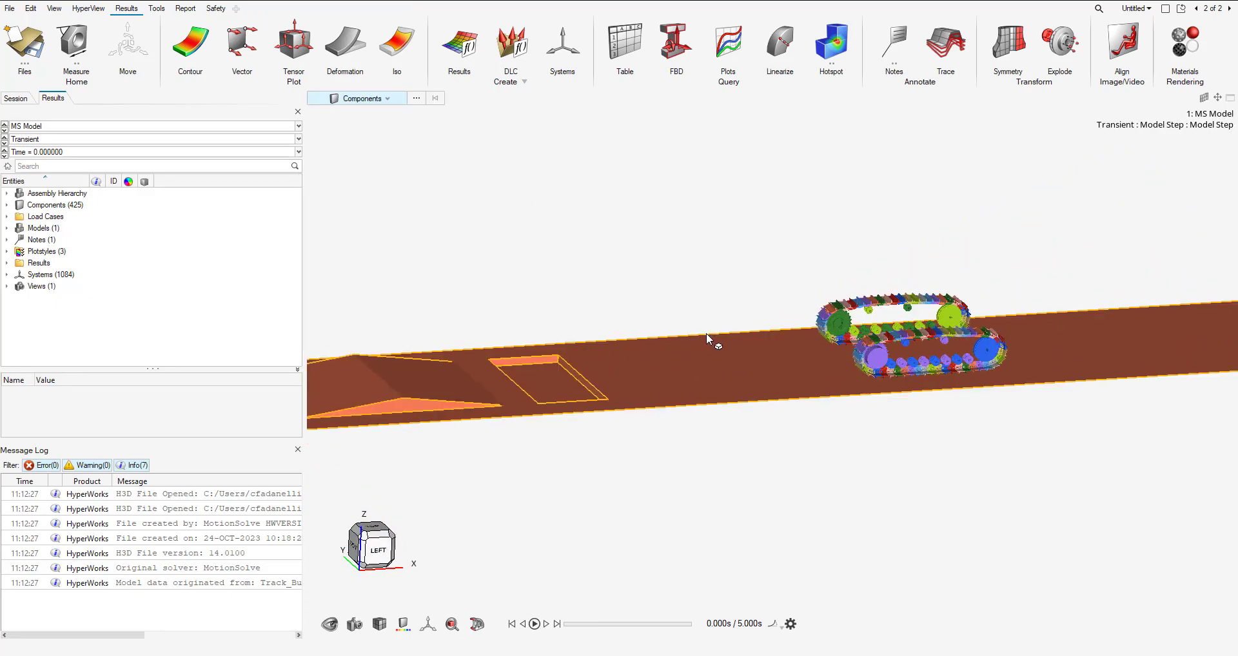
left_click(193, 48)
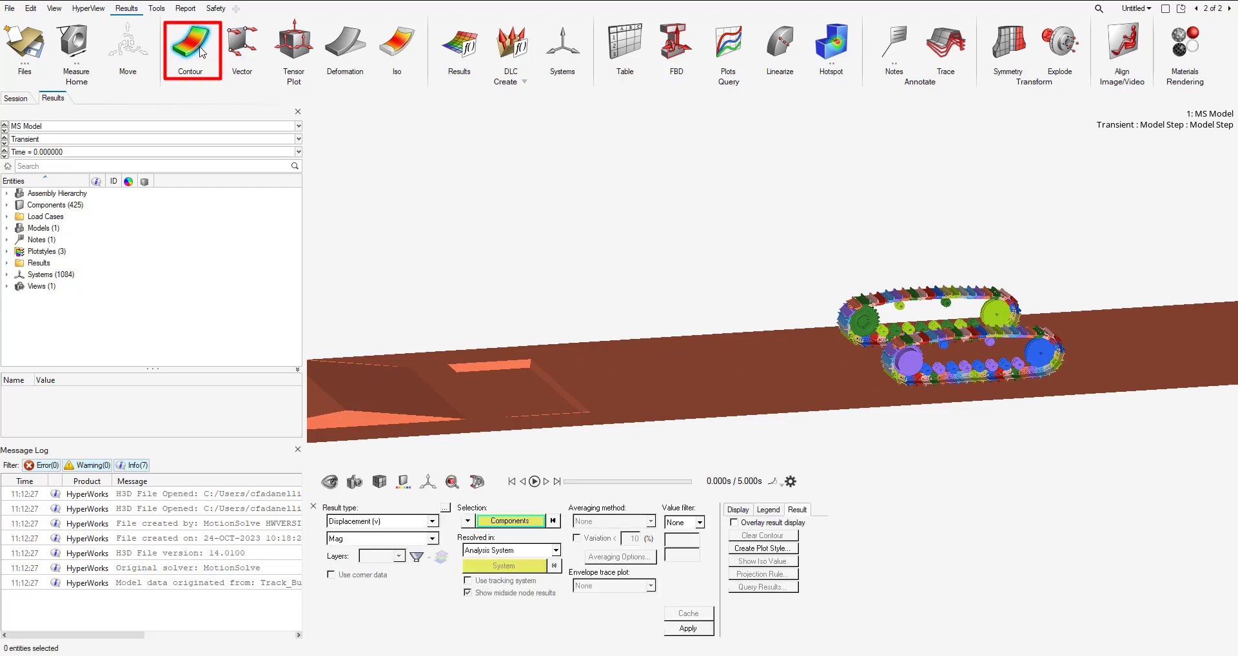
left_click(412, 521)
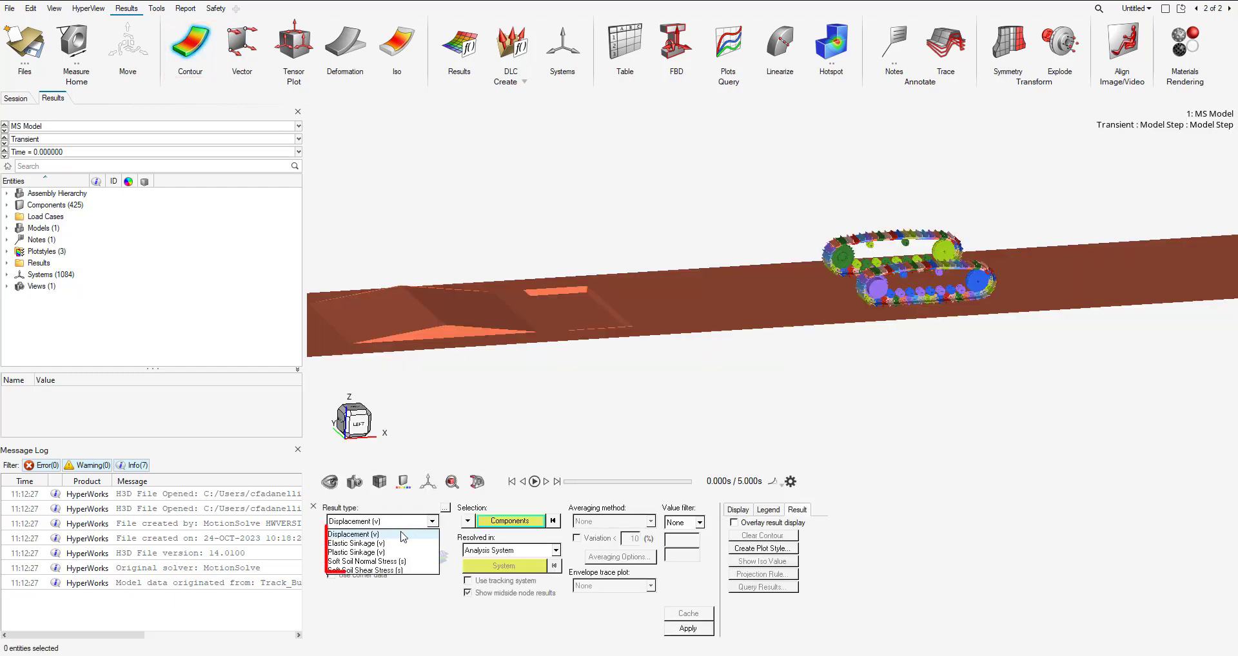
left_click(358, 552)
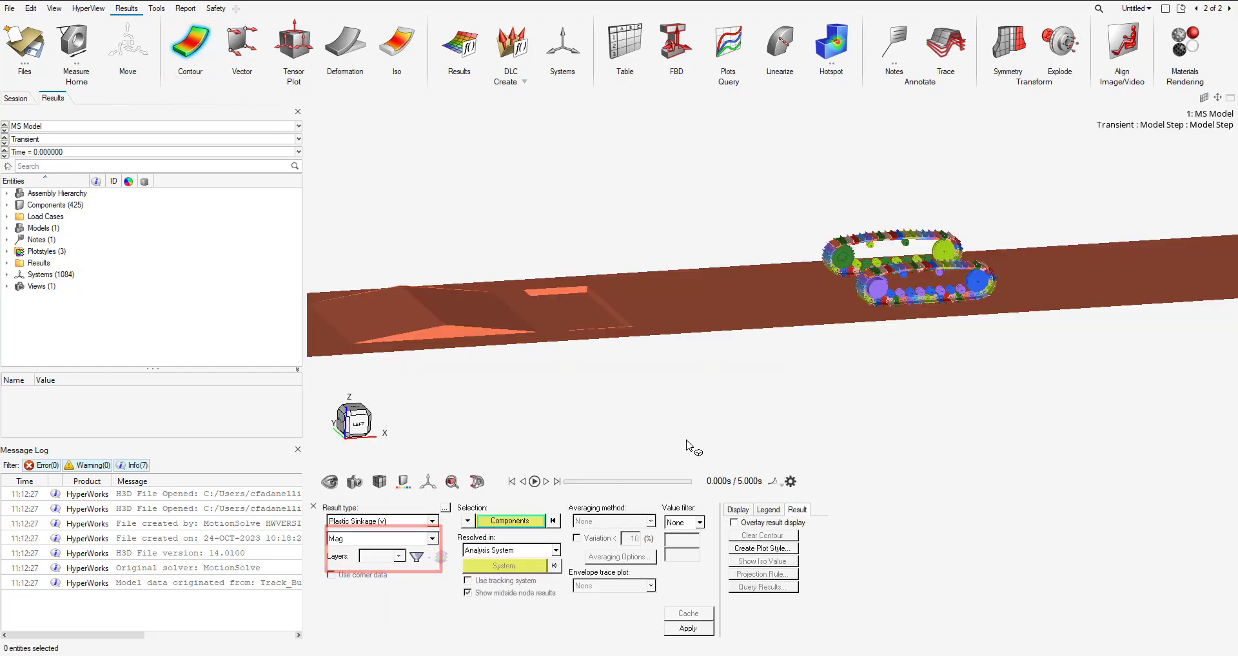
left_click(750, 297)
left_click(688, 629)
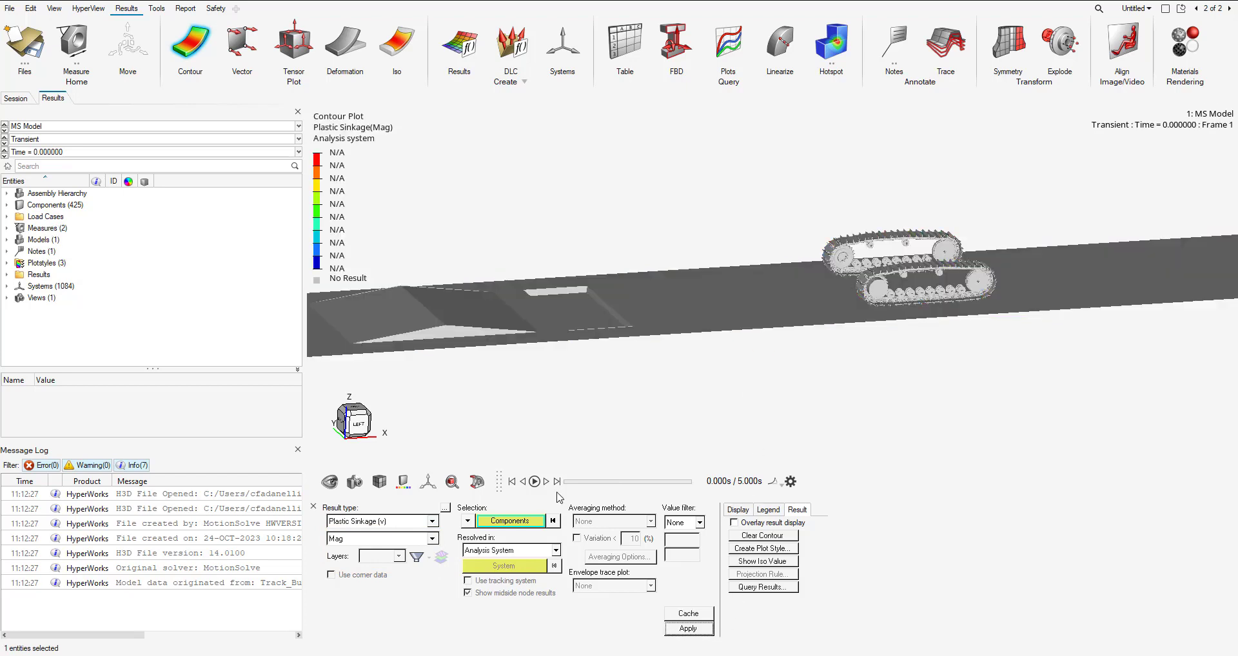
left_click(534, 482)
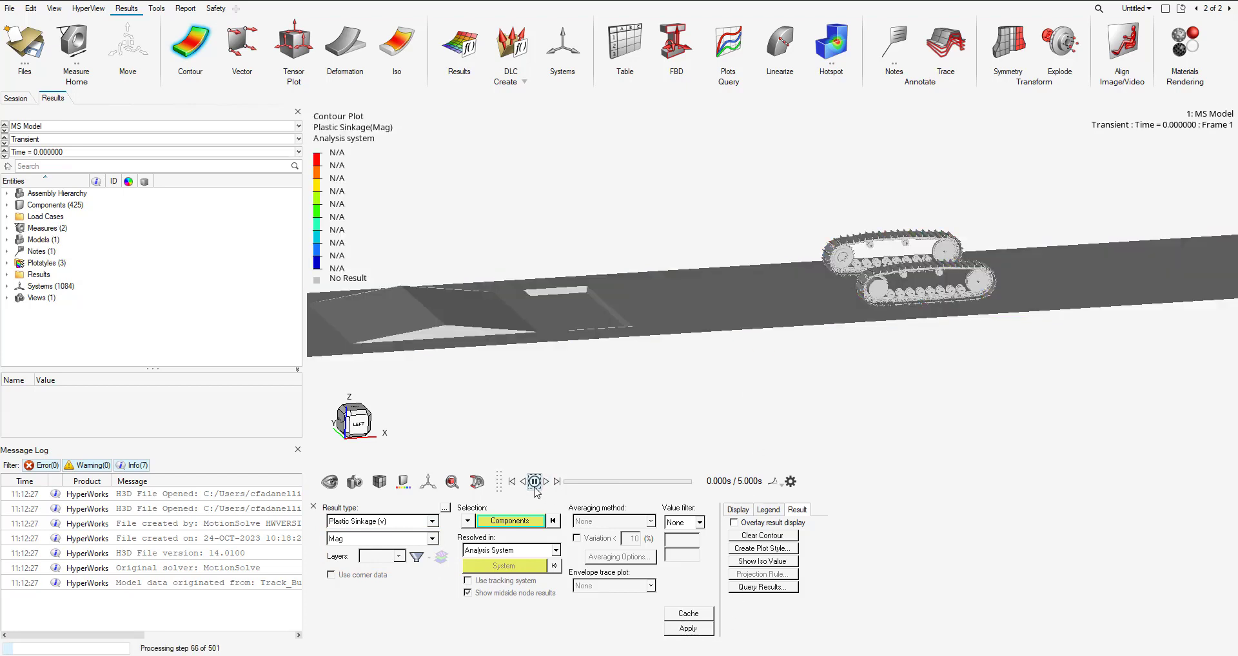